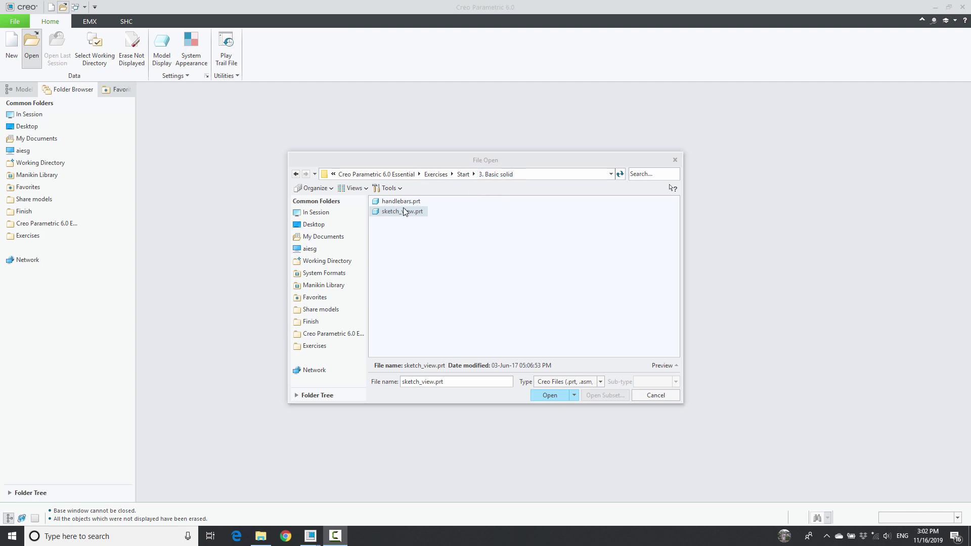
- Open the part sketch_view.prt from the Basic solid folder
{"action": "left_click", "coordinate": [543, 400]}
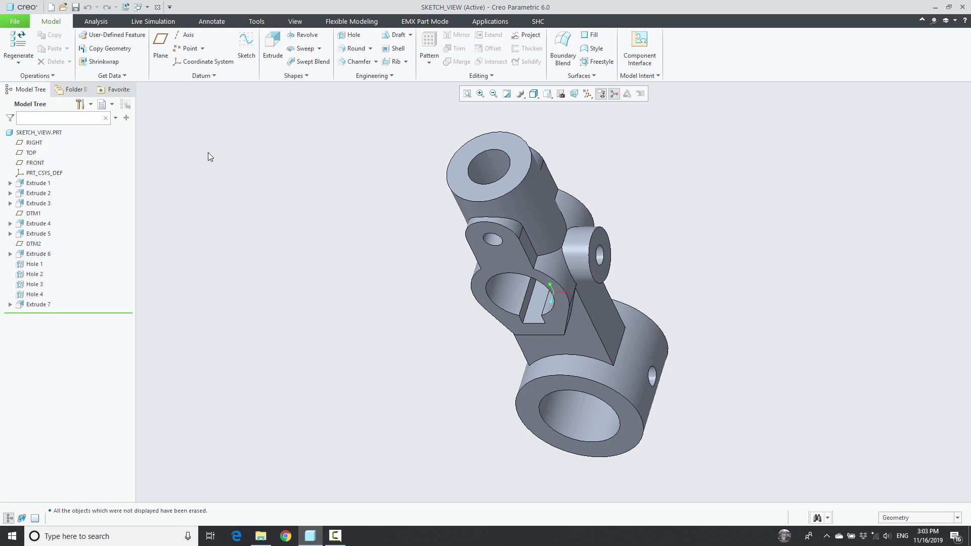
- Edit Extrude 5's Section 1 sketch and turn it flat-on with Sketch View
{"action": "left_click", "coordinate": [39, 236]}
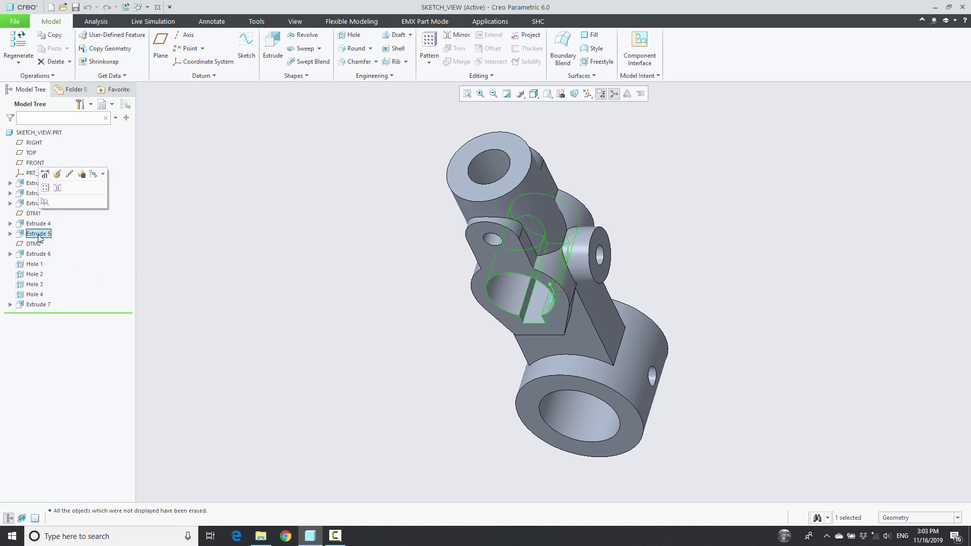
{"action": "left_click", "coordinate": [57, 174]}
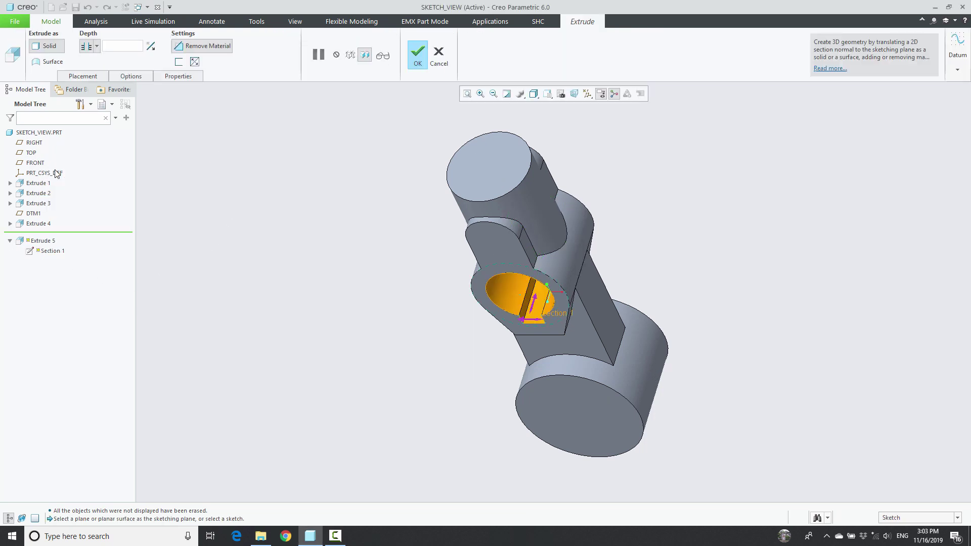
{"action": "left_click", "coordinate": [79, 76]}
{"action": "left_click", "coordinate": [149, 114]}
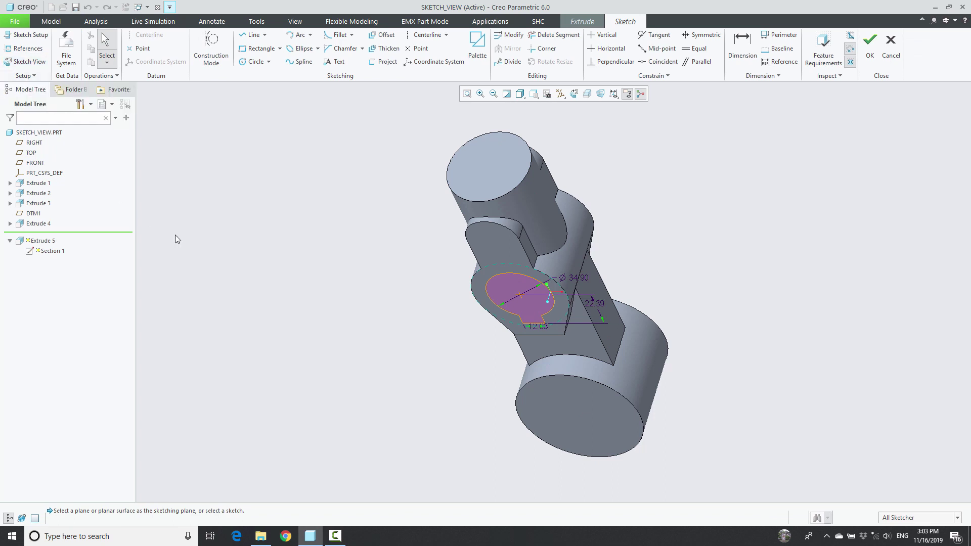
{"action": "left_click", "coordinate": [30, 64]}
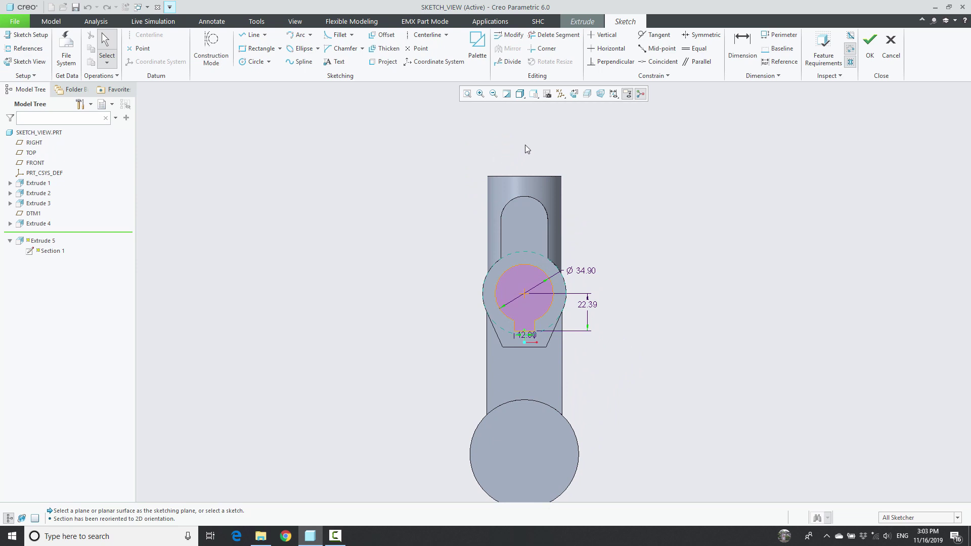
- Switch the display to wireframe and orbit the open sketch in 3D
{"action": "scroll", "coordinate": [524, 149], "scroll_direction": "down", "scroll_amount": 2}
{"action": "left_click", "coordinate": [518, 95]}
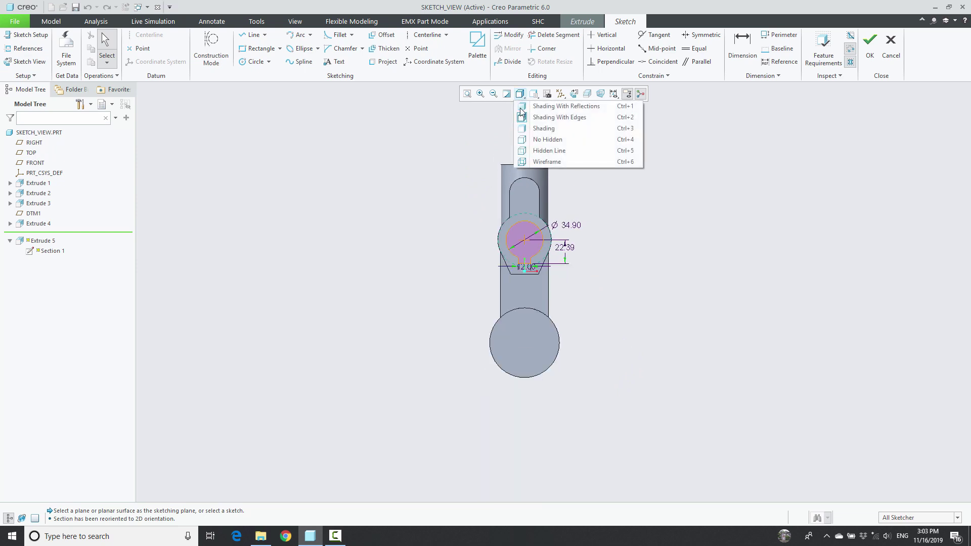
{"action": "left_click", "coordinate": [526, 162]}
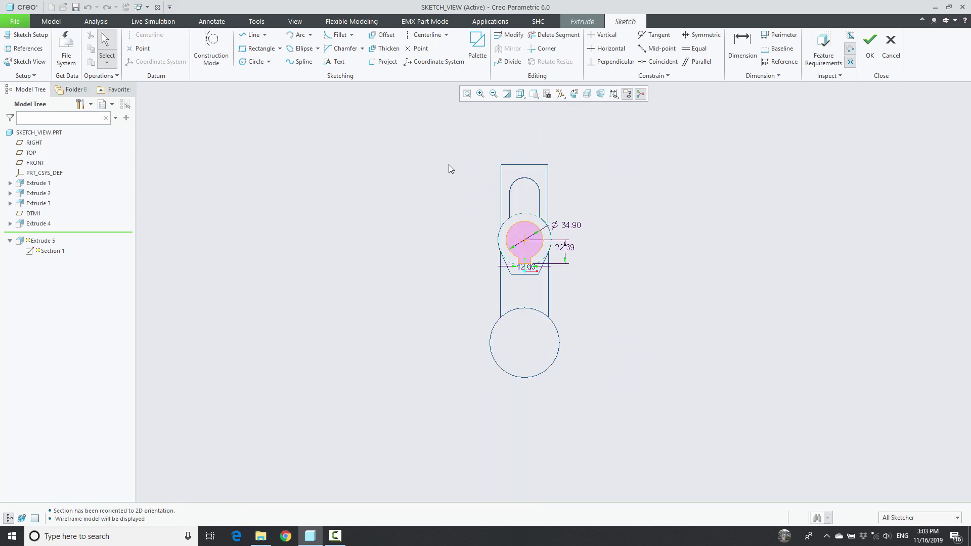
{"action": "middle_click_drag", "start_coordinate": [451, 167], "coordinate": [469, 230]}
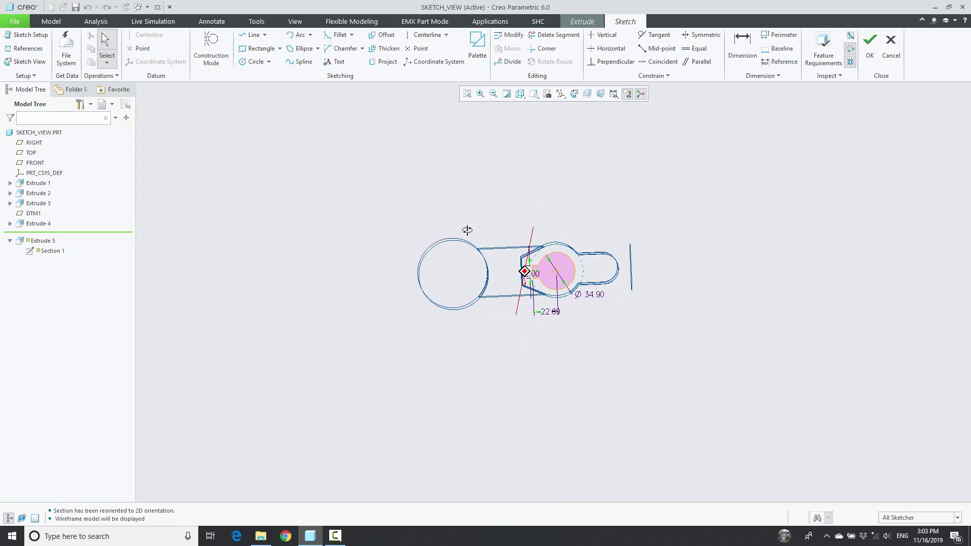
{"action": "mouse_move", "coordinate": [470, 230]}
{"action": "middle_mouse_down"}
{"action": "mouse_move", "coordinate": [475, 298]}
{"action": "mouse_move", "coordinate": [569, 348]}
{"action": "mouse_move", "coordinate": [501, 388]}
{"action": "mouse_move", "coordinate": [526, 395]}
{"action": "middle_mouse_up"}
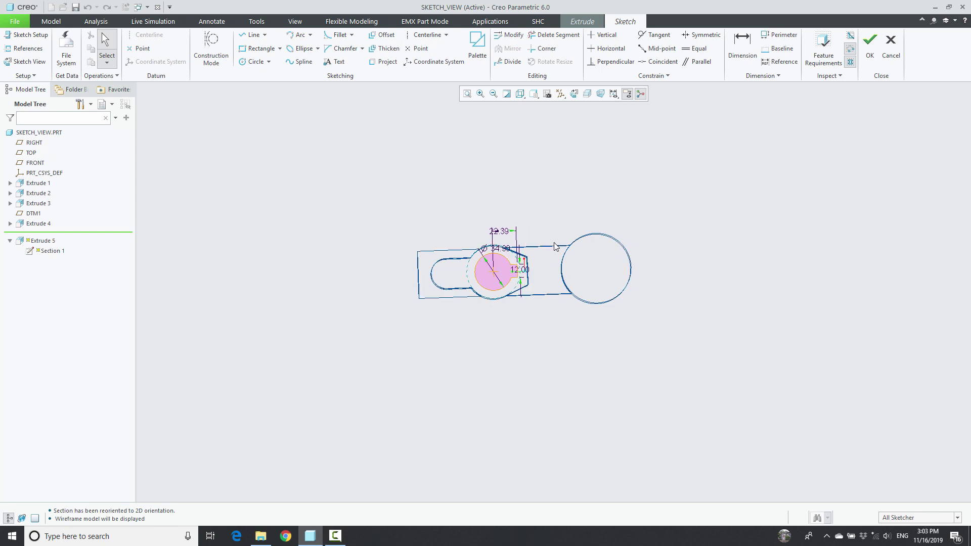
{"action": "mouse_move", "coordinate": [519, 208]}
{"action": "middle_mouse_down"}
{"action": "mouse_move", "coordinate": [529, 351]}
{"action": "mouse_move", "coordinate": [521, 376]}
{"action": "middle_mouse_up"}
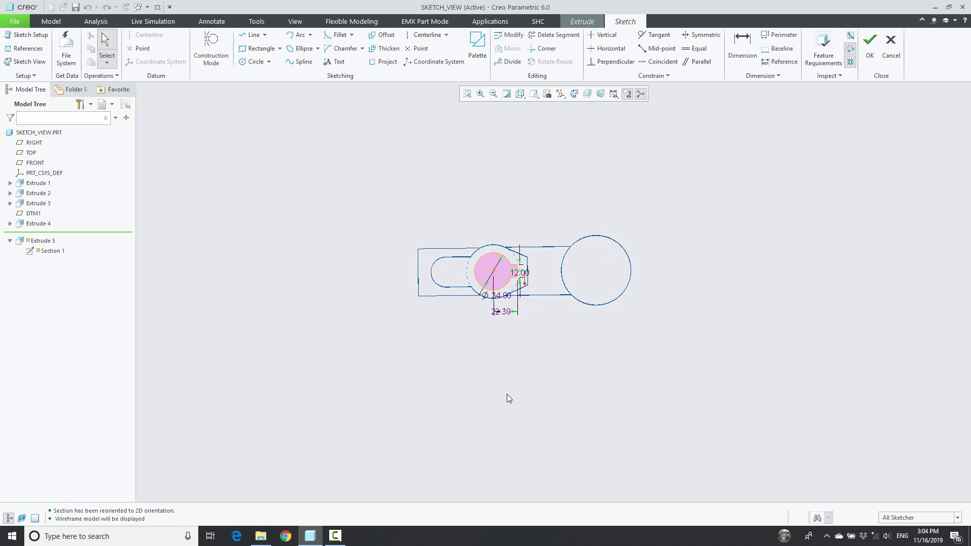
- Restore the standard orientation and show the model shaded with edges
{"action": "key", "text": "ctrl+d"}
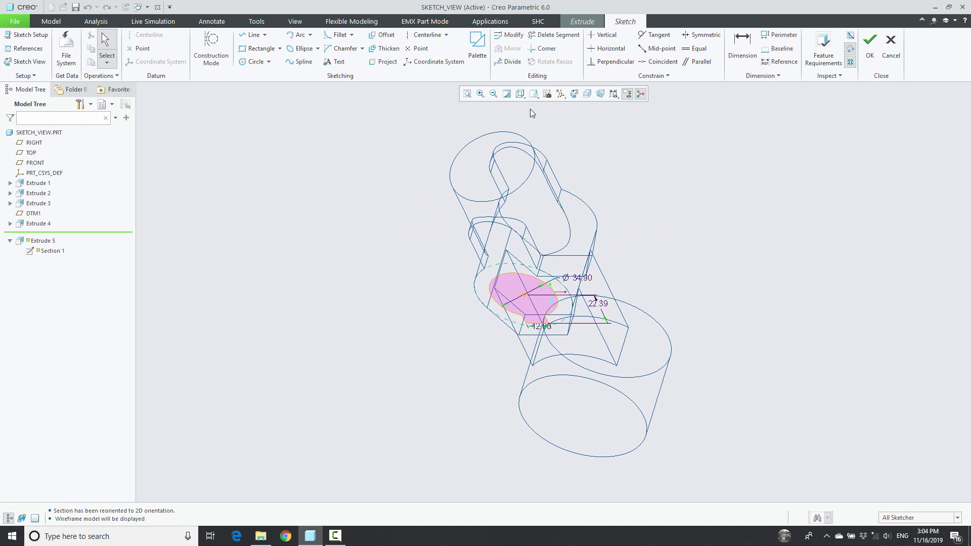
{"action": "left_click", "coordinate": [520, 94]}
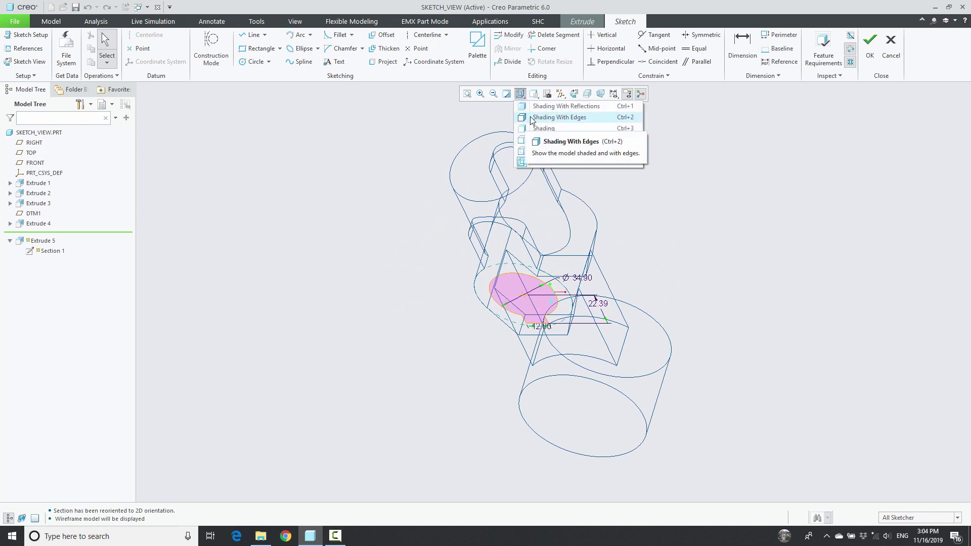
{"action": "left_click", "coordinate": [531, 117]}
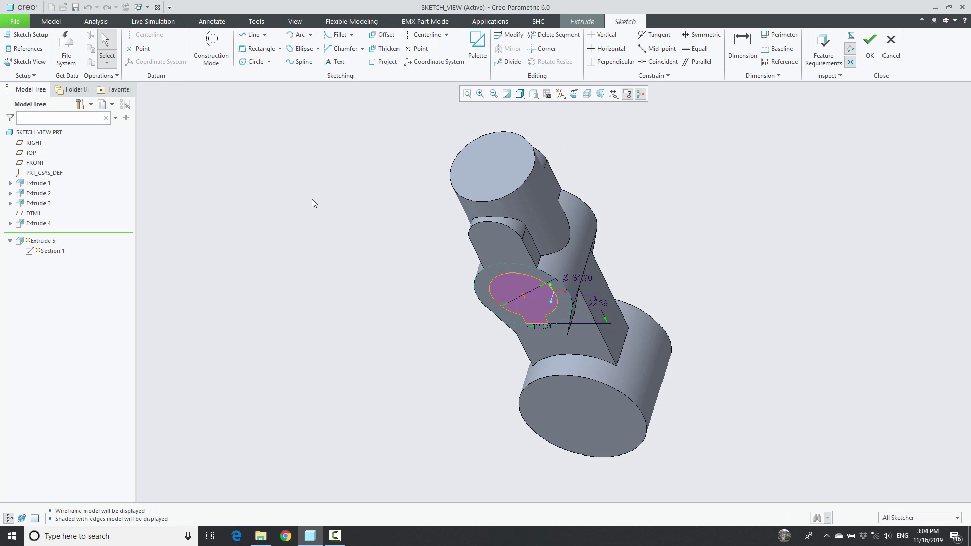
- Review the sketch setup, keeping the RIGHT datum reference and Right orientation
{"action": "left_click", "coordinate": [31, 36]}
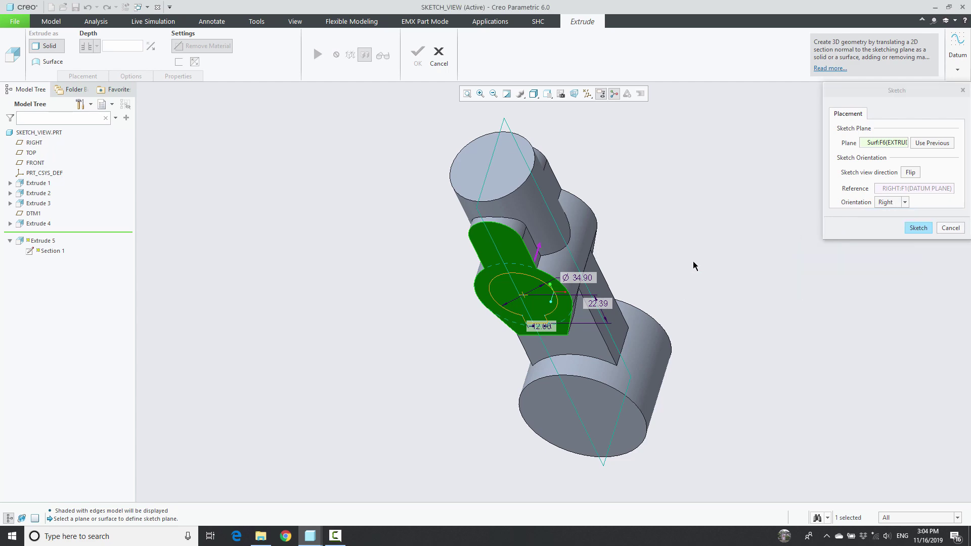
{"action": "mouse_move", "coordinate": [693, 265]}
{"action": "middle_mouse_down"}
{"action": "mouse_move", "coordinate": [702, 340]}
{"action": "mouse_move", "coordinate": [739, 373]}
{"action": "mouse_move", "coordinate": [693, 386]}
{"action": "middle_mouse_up"}
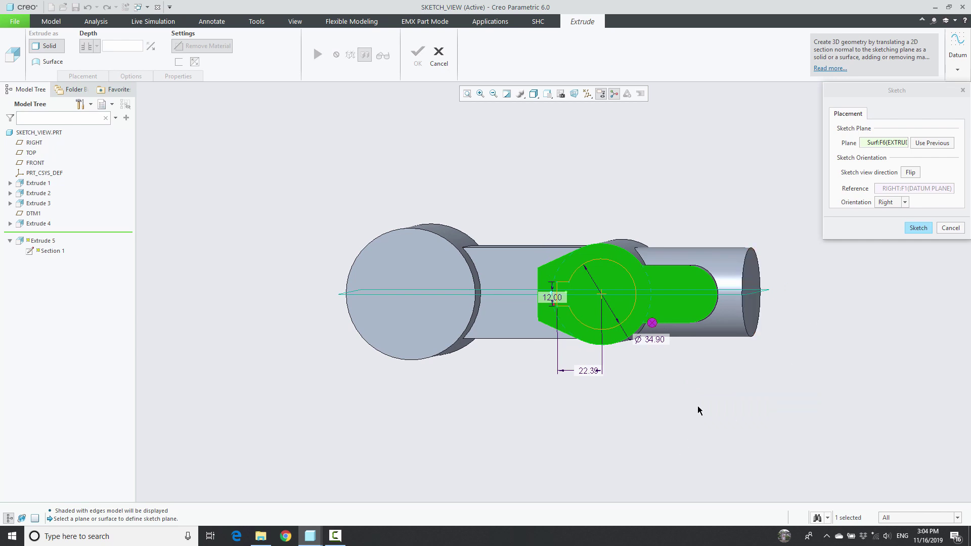
{"action": "mouse_move", "coordinate": [698, 410]}
{"action": "middle_mouse_down"}
{"action": "mouse_move", "coordinate": [705, 401]}
{"action": "mouse_move", "coordinate": [708, 415]}
{"action": "middle_mouse_up"}
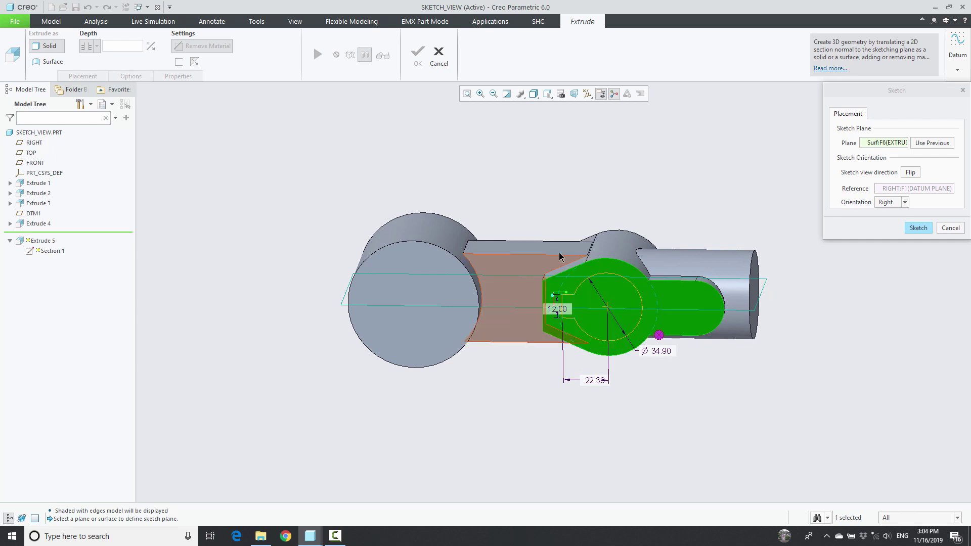
{"action": "mouse_move", "coordinate": [545, 415]}
{"action": "middle_mouse_down"}
{"action": "mouse_move", "coordinate": [550, 384]}
{"action": "mouse_move", "coordinate": [522, 403]}
{"action": "mouse_move", "coordinate": [525, 386]}
{"action": "mouse_move", "coordinate": [577, 373]}
{"action": "mouse_move", "coordinate": [535, 369]}
{"action": "middle_mouse_up"}
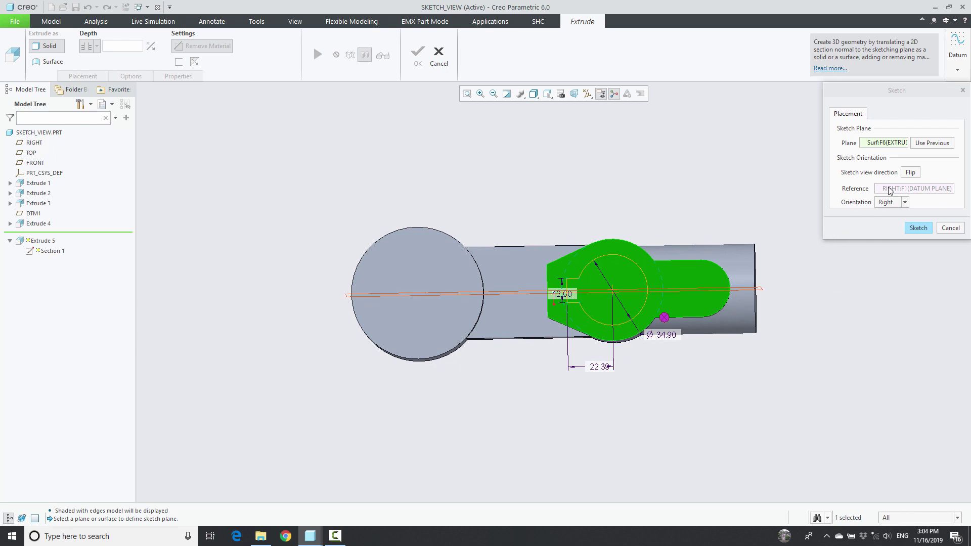
{"action": "left_click", "coordinate": [889, 202]}
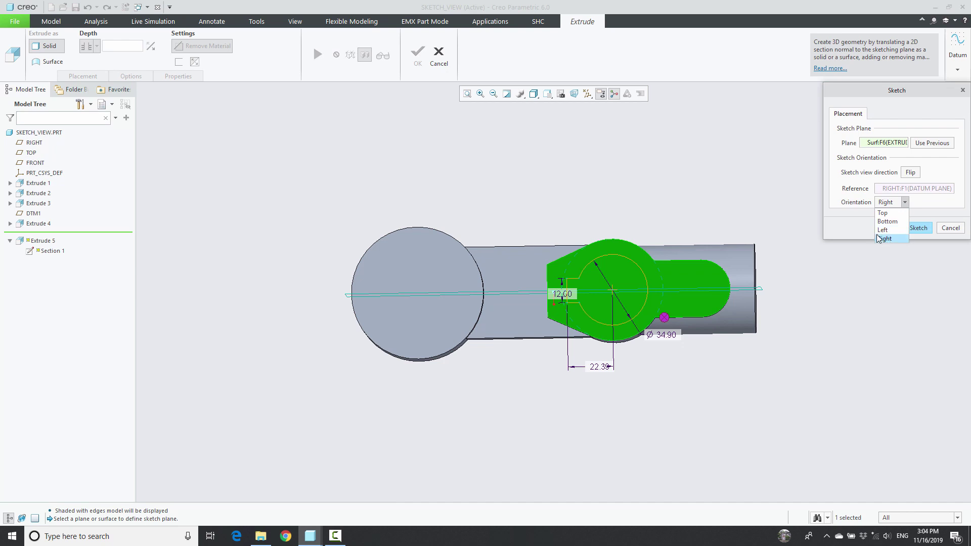
{"action": "left_click", "coordinate": [884, 239]}
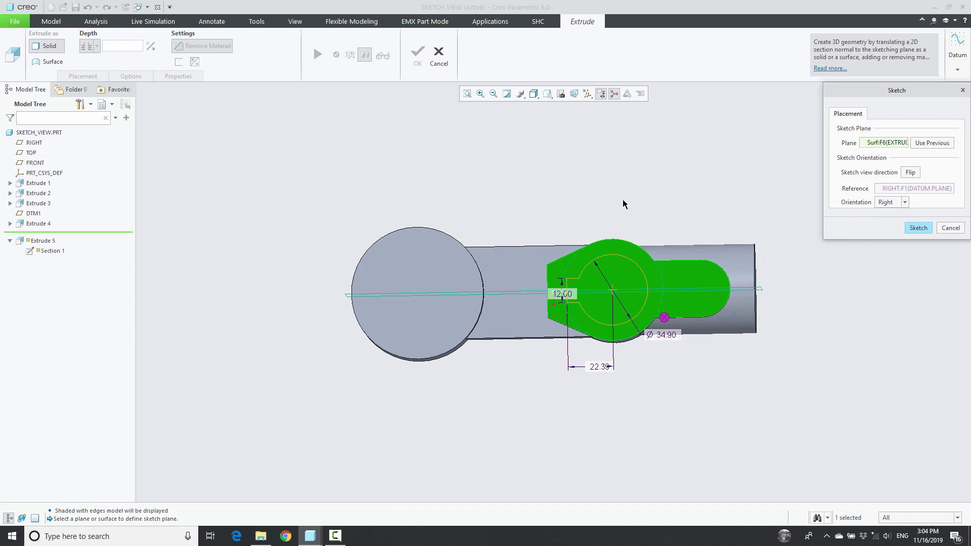
{"action": "middle_click_drag", "start_coordinate": [625, 205], "coordinate": [618, 203]}
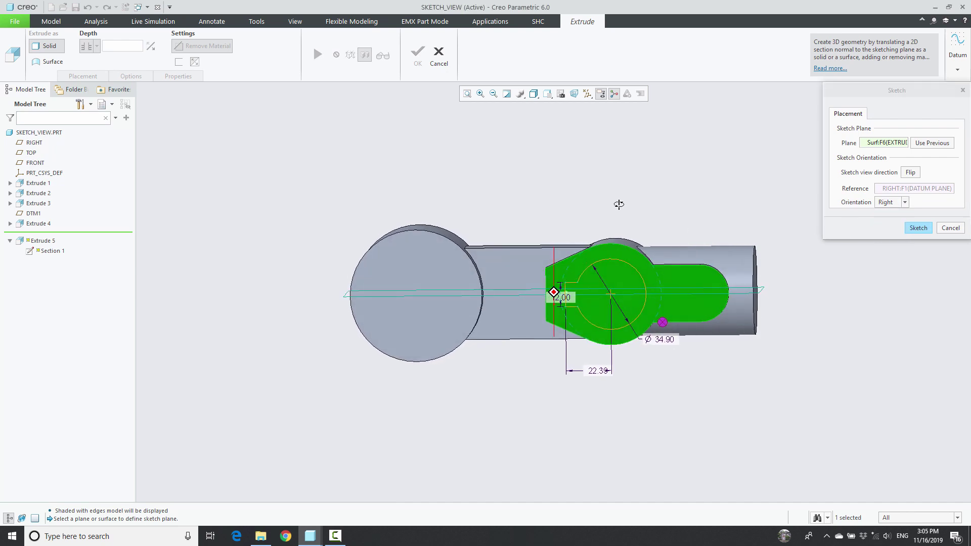
- Try the right end face, then the top flat face, as orientation reference with Right orientation
{"action": "right_click", "coordinate": [914, 190]}
{"action": "left_click", "coordinate": [913, 193]}
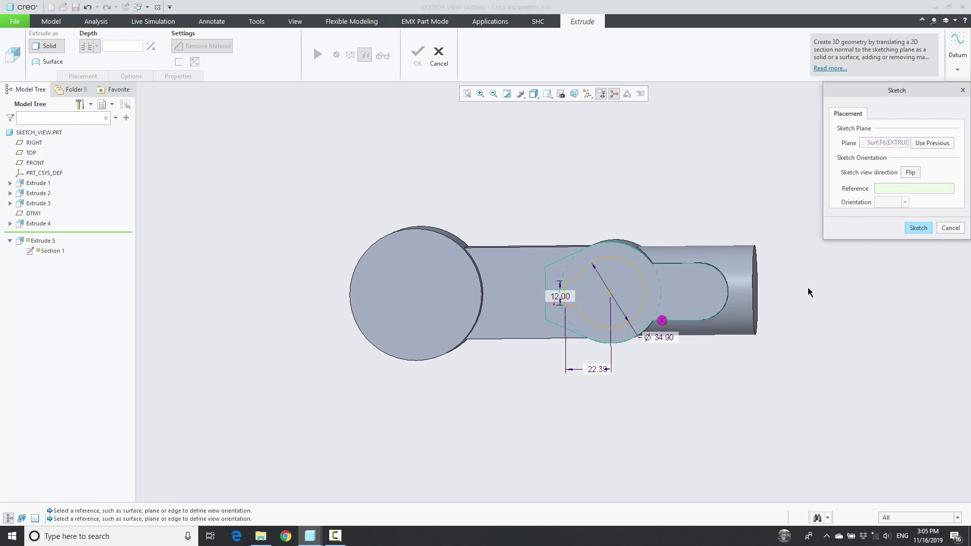
{"action": "middle_click_drag", "start_coordinate": [763, 295], "coordinate": [746, 288]}
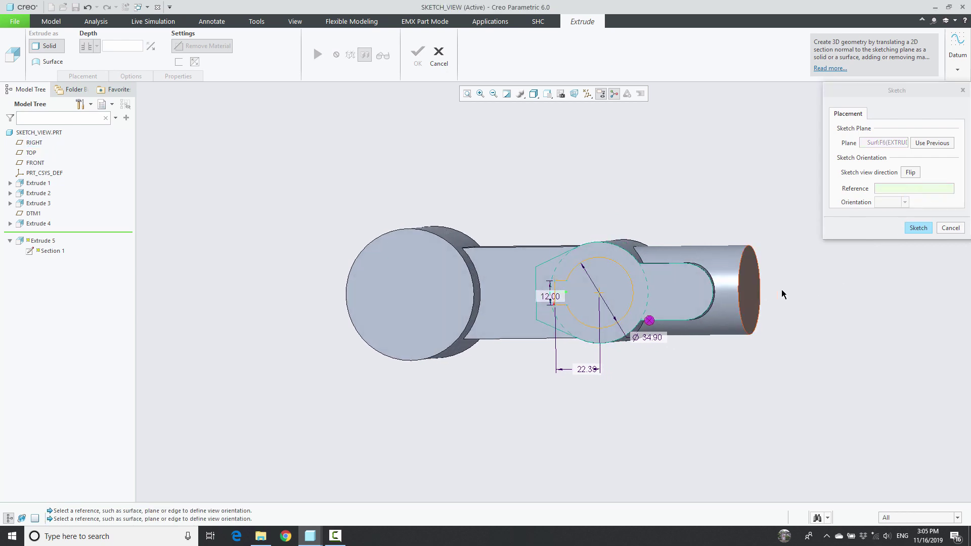
{"action": "left_click", "coordinate": [746, 289]}
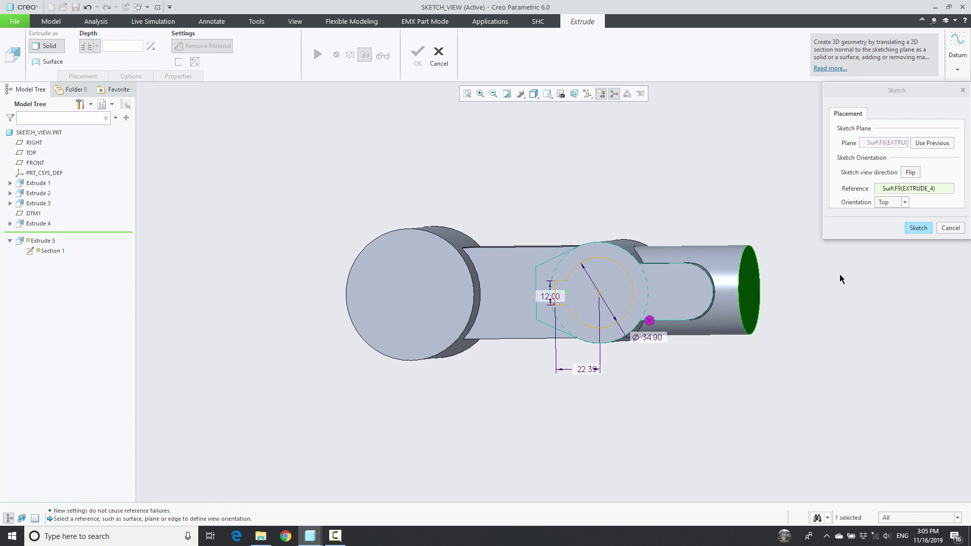
{"action": "left_click", "coordinate": [895, 203]}
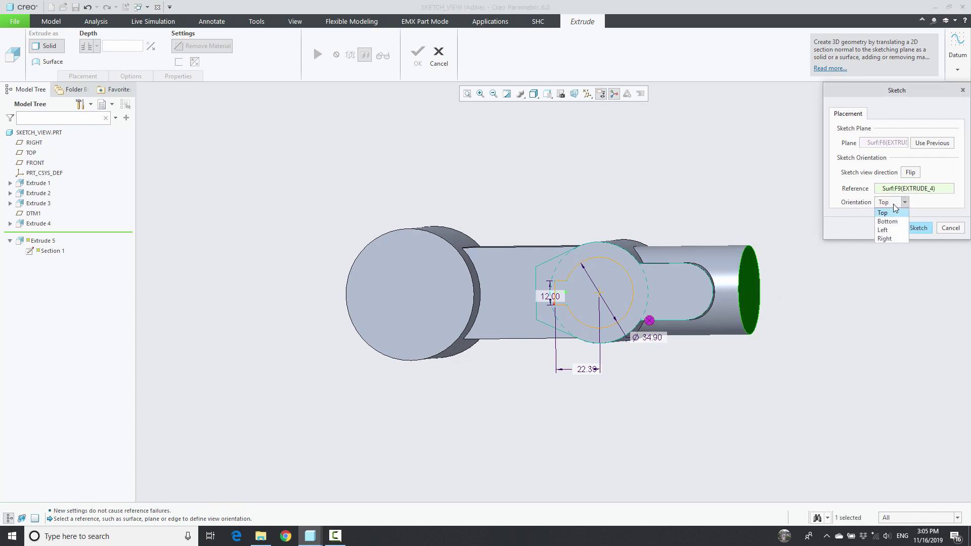
{"action": "left_click", "coordinate": [884, 239]}
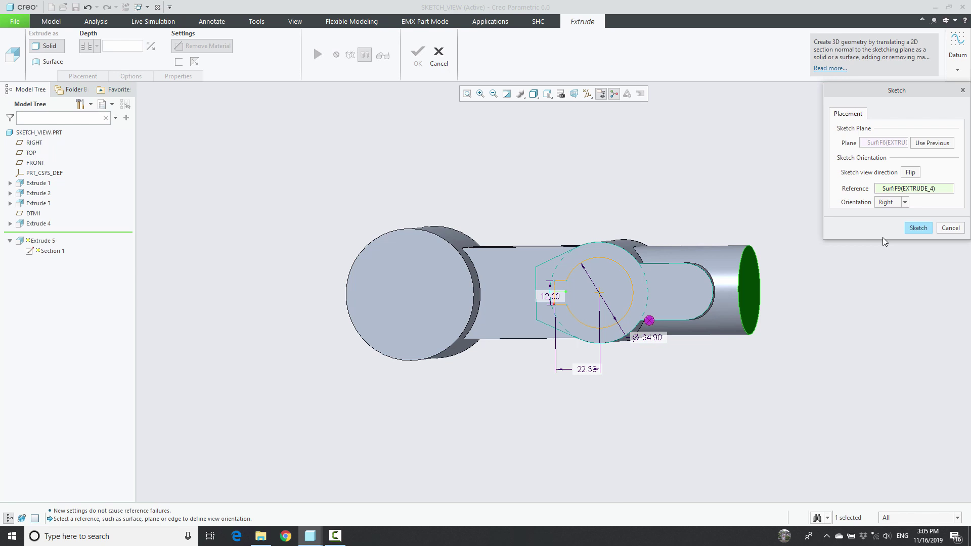
{"action": "right_click", "coordinate": [899, 195]}
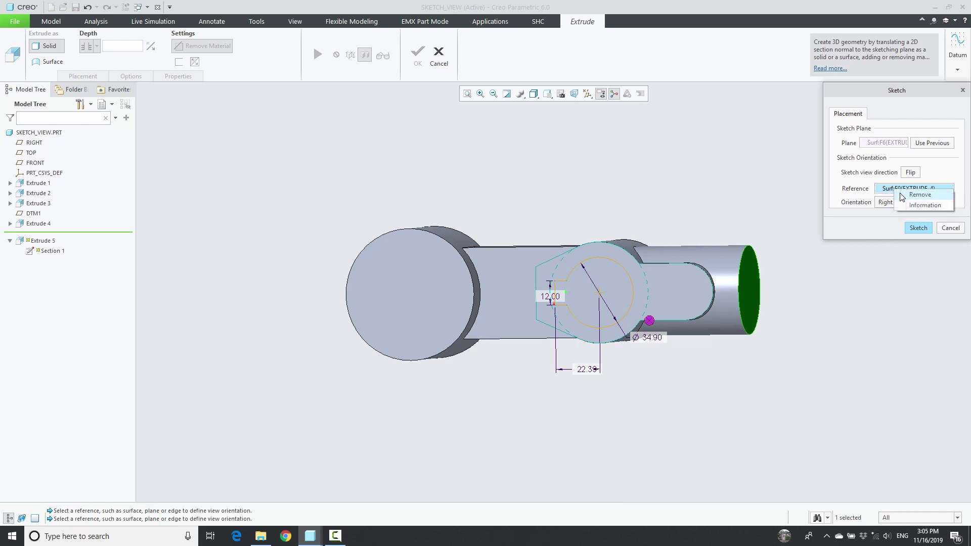
{"action": "left_click", "coordinate": [902, 197]}
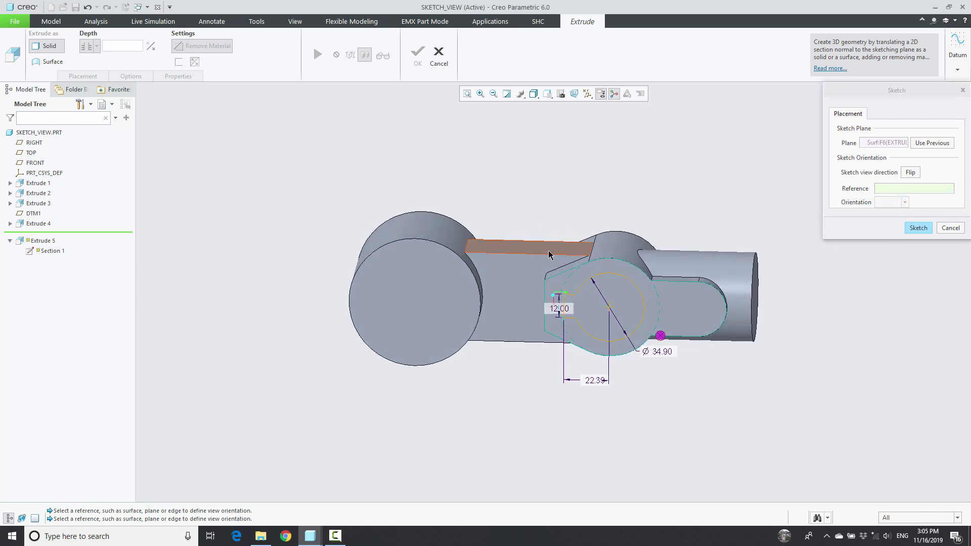
{"action": "left_click", "coordinate": [550, 254]}
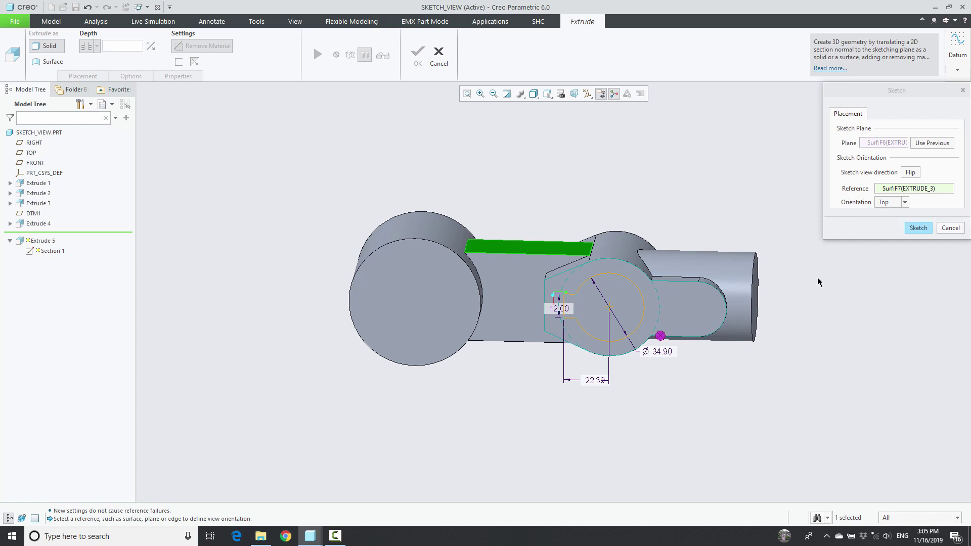
- Reference the lower EXTRUDE_3 face with Bottom orientation and return to sketching
{"action": "right_click", "coordinate": [890, 194]}
{"action": "left_click", "coordinate": [900, 195]}
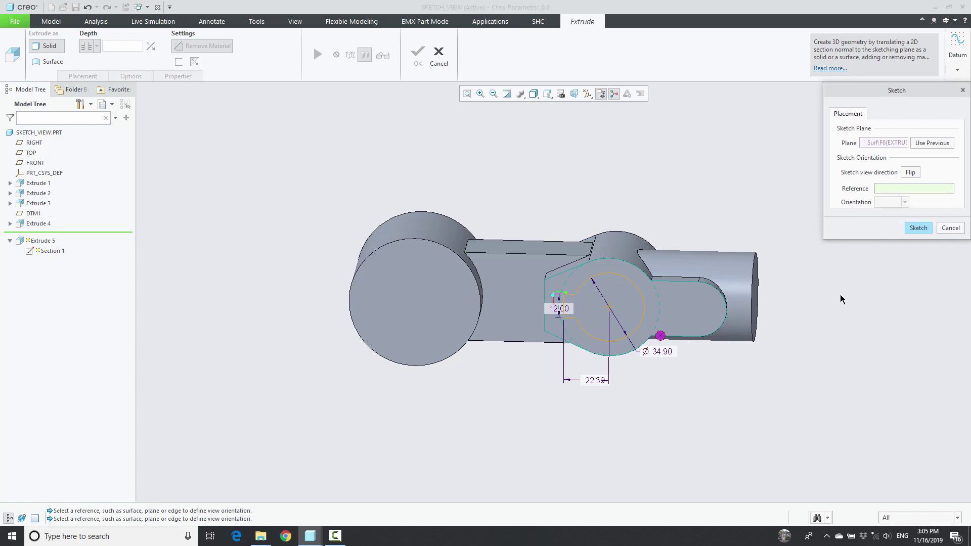
{"action": "left_click", "coordinate": [537, 334]}
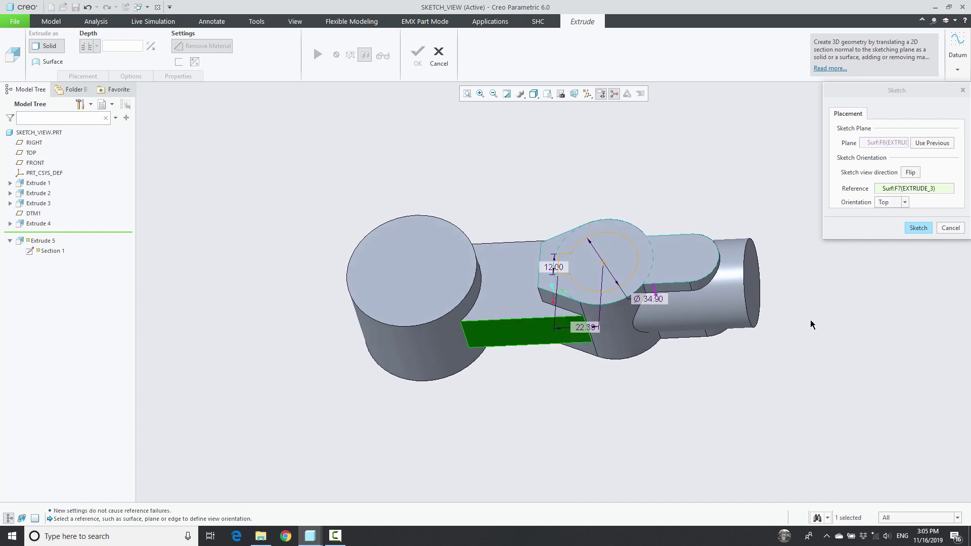
{"action": "left_click", "coordinate": [878, 205]}
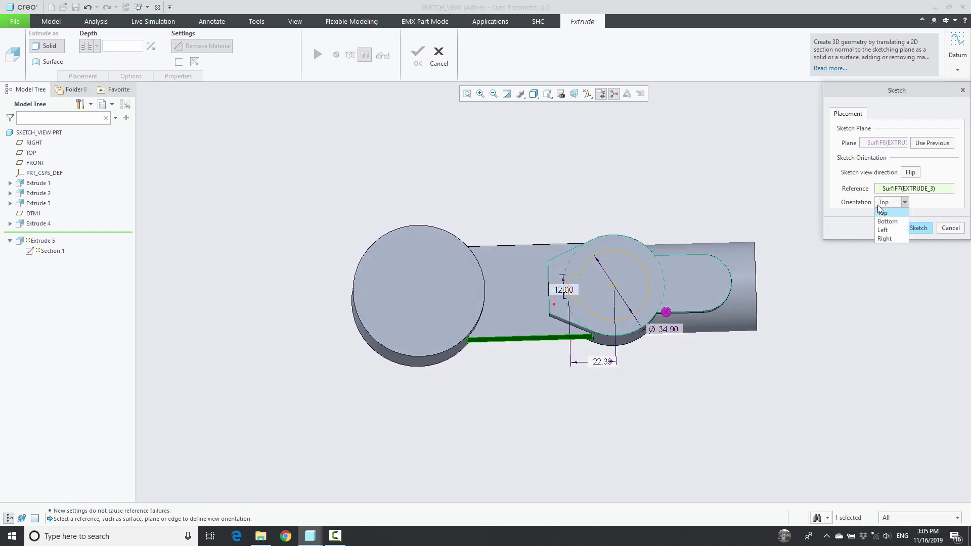
{"action": "left_click", "coordinate": [884, 225]}
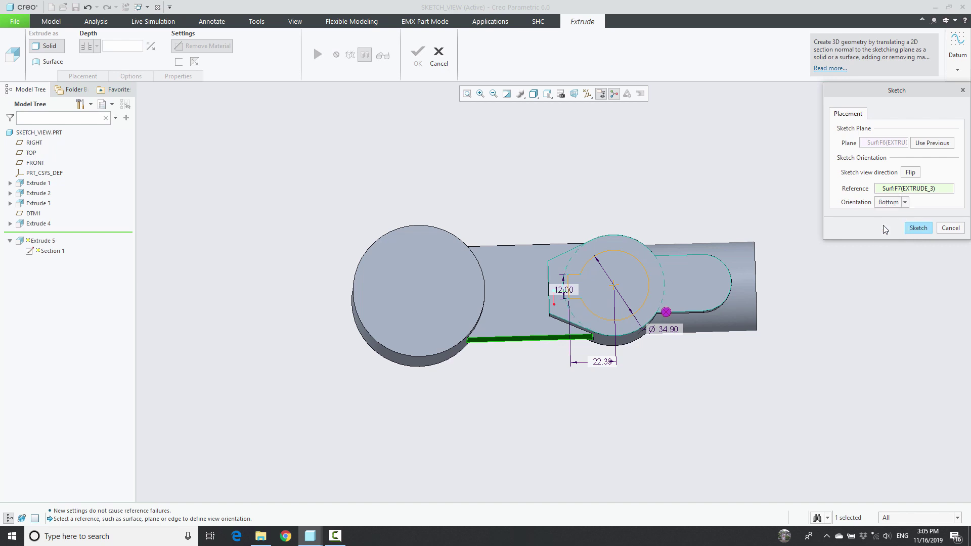
{"action": "left_click", "coordinate": [916, 228]}
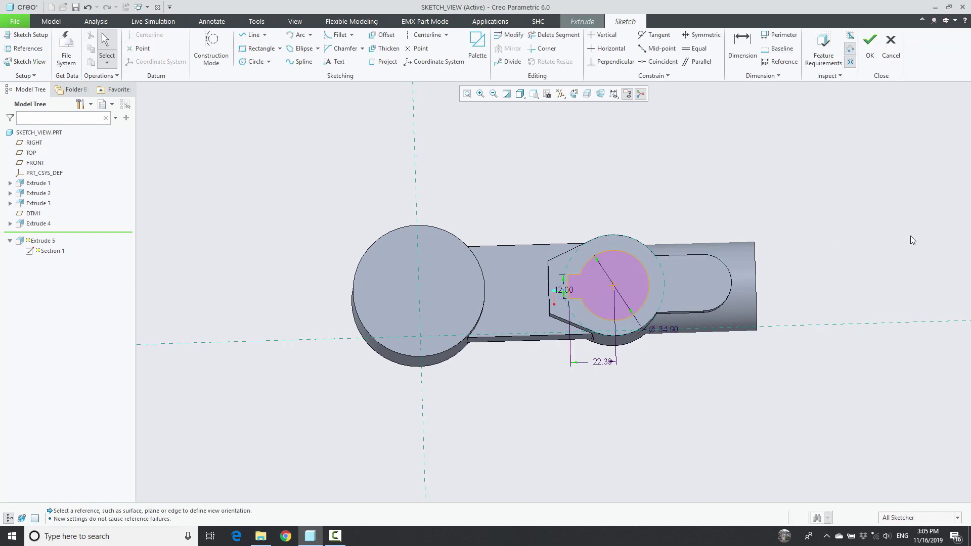
- Leave the Extrude 5 sketch and extrude without saving, returning to the full 3D part
{"action": "left_click", "coordinate": [27, 62]}
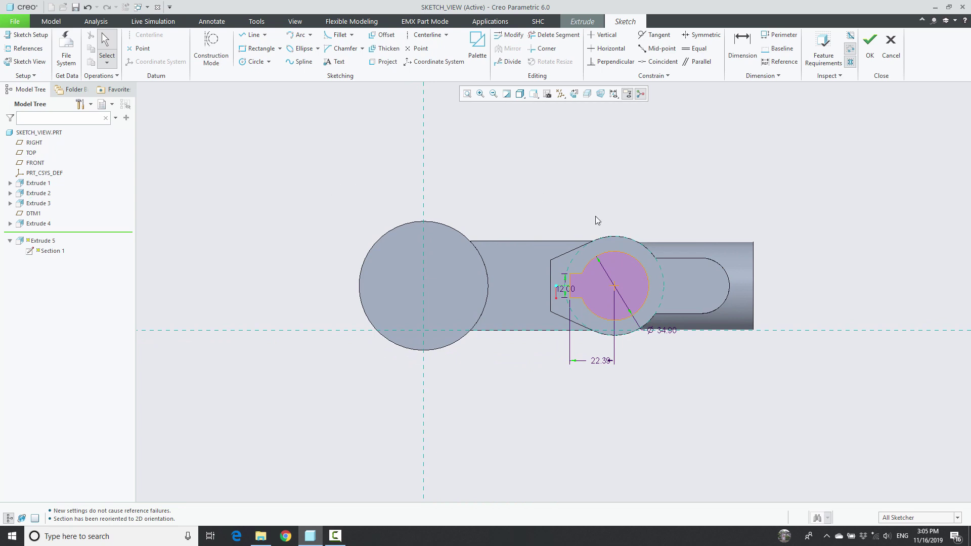
{"action": "left_click", "coordinate": [890, 50]}
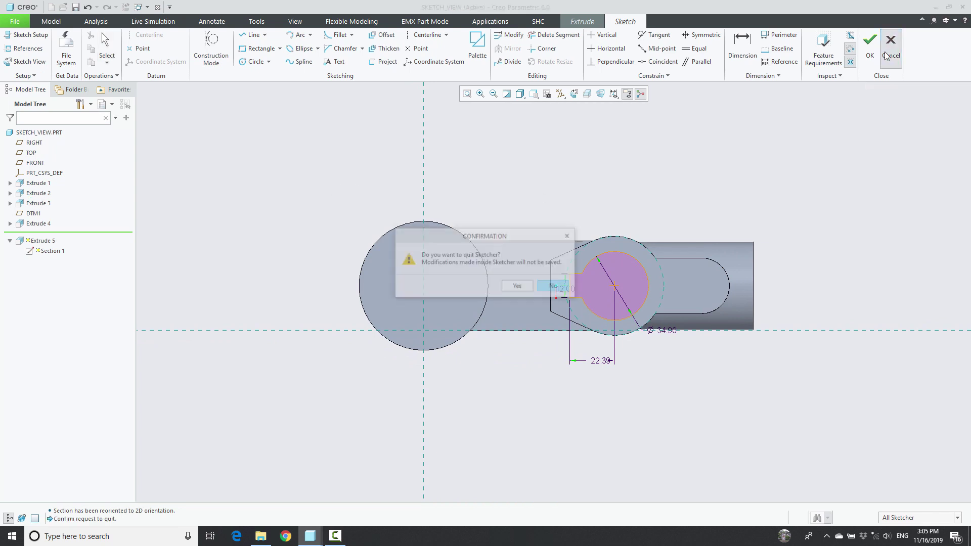
{"action": "left_click", "coordinate": [523, 290]}
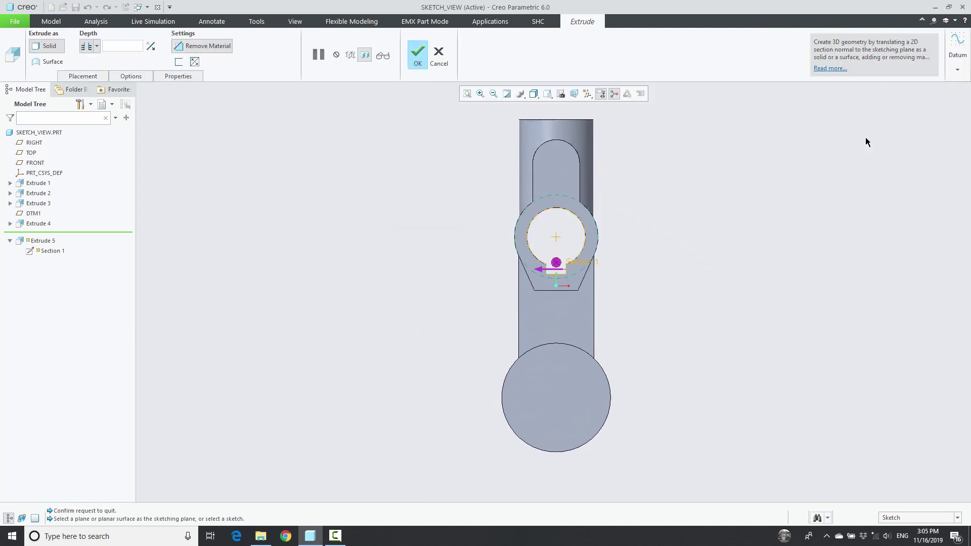
{"action": "left_click", "coordinate": [418, 53]}
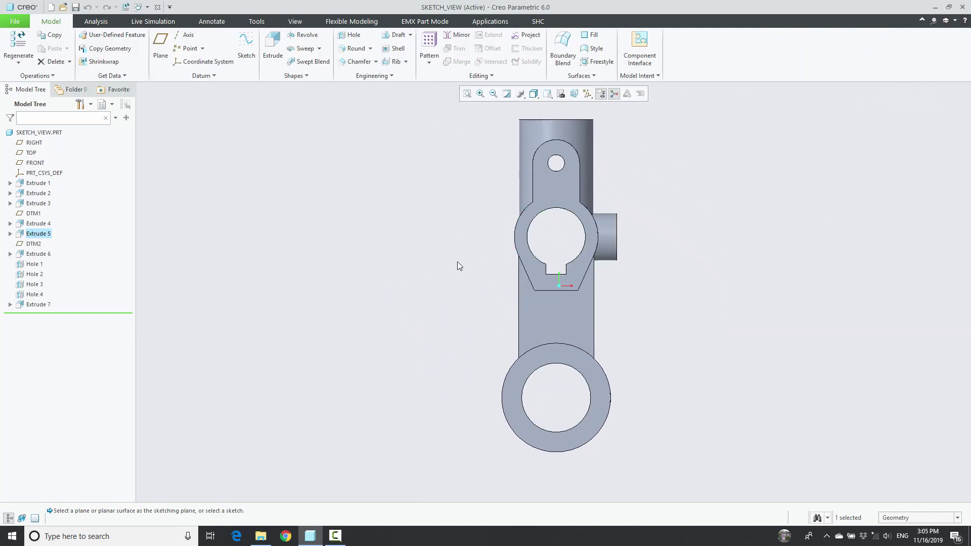
{"action": "middle_click_drag", "start_coordinate": [457, 262], "coordinate": [438, 269]}
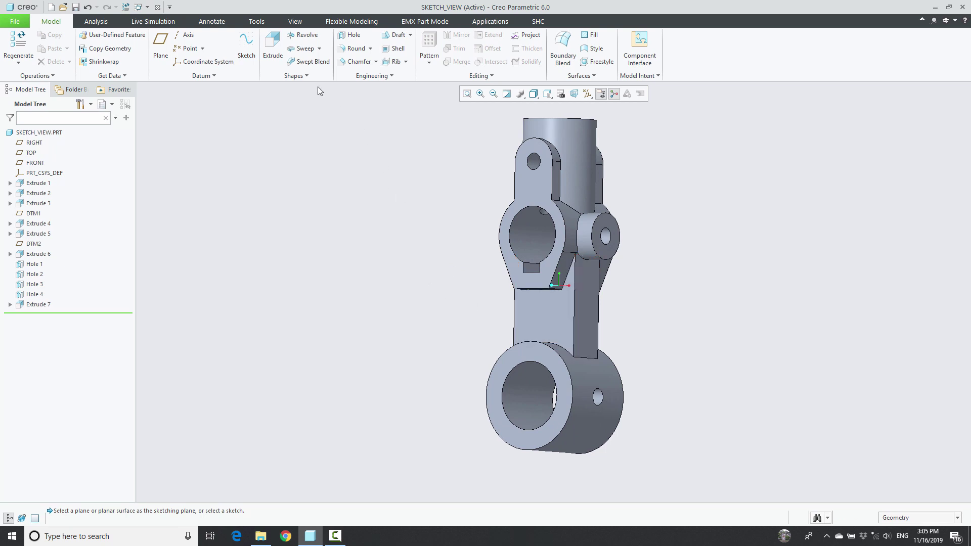
- Start a new extrude sketched on the link face and inspect its sketch setup
{"action": "left_click", "coordinate": [273, 47]}
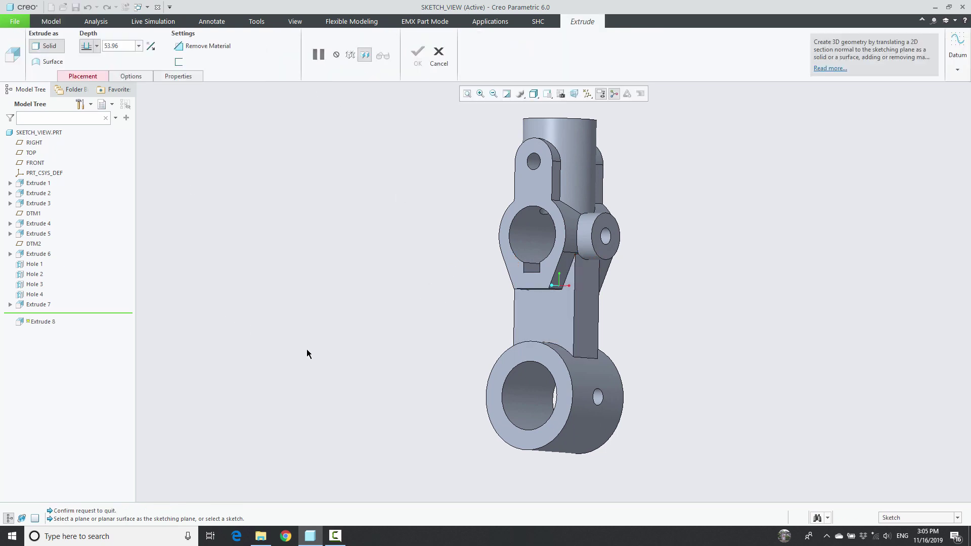
{"action": "left_click", "coordinate": [584, 308]}
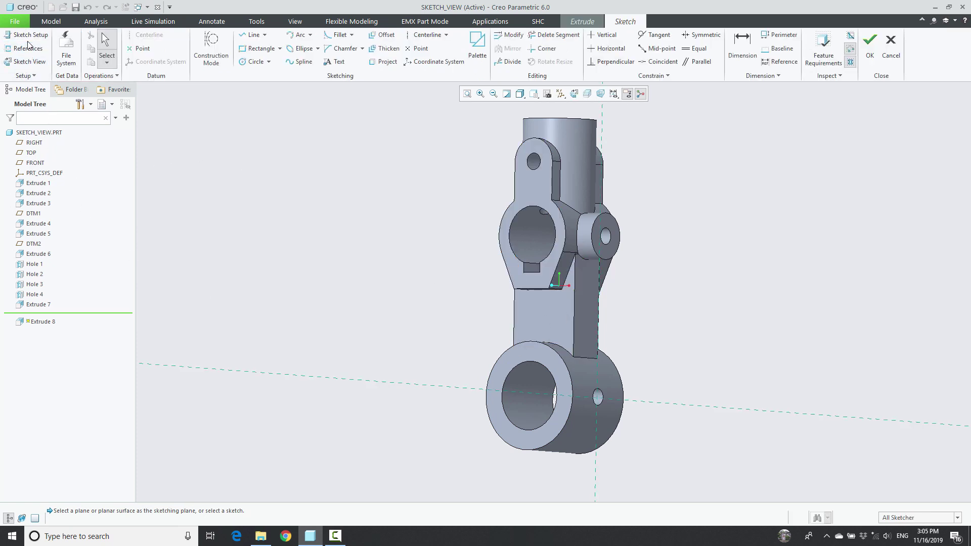
{"action": "left_click", "coordinate": [28, 35]}
{"action": "mouse_move", "coordinate": [390, 275]}
{"action": "middle_mouse_down"}
{"action": "mouse_move", "coordinate": [338, 275]}
{"action": "mouse_move", "coordinate": [552, 277]}
{"action": "mouse_move", "coordinate": [372, 264]}
{"action": "middle_mouse_up"}
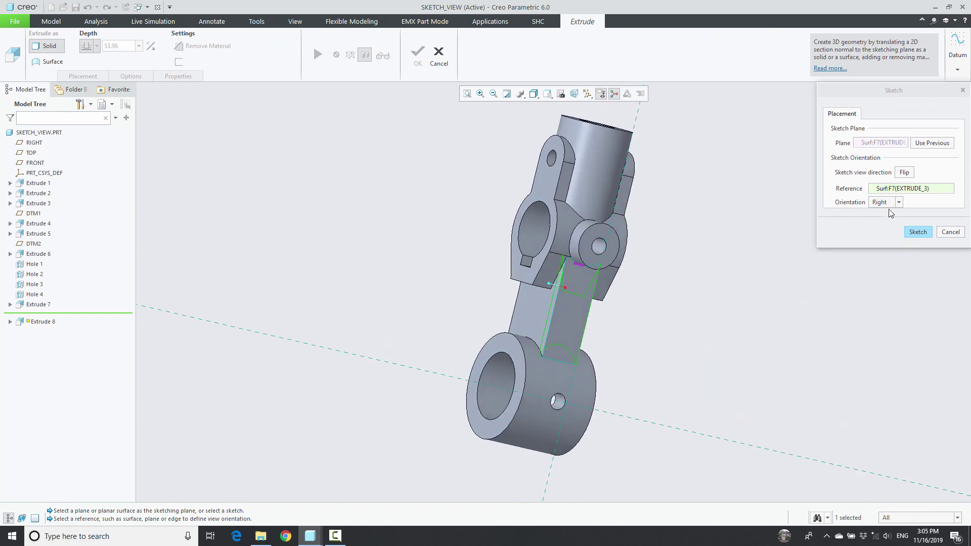
{"action": "mouse_move", "coordinate": [713, 320]}
{"action": "middle_mouse_down"}
{"action": "mouse_move", "coordinate": [730, 327]}
{"action": "mouse_move", "coordinate": [676, 318]}
{"action": "mouse_move", "coordinate": [703, 319]}
{"action": "middle_mouse_up"}
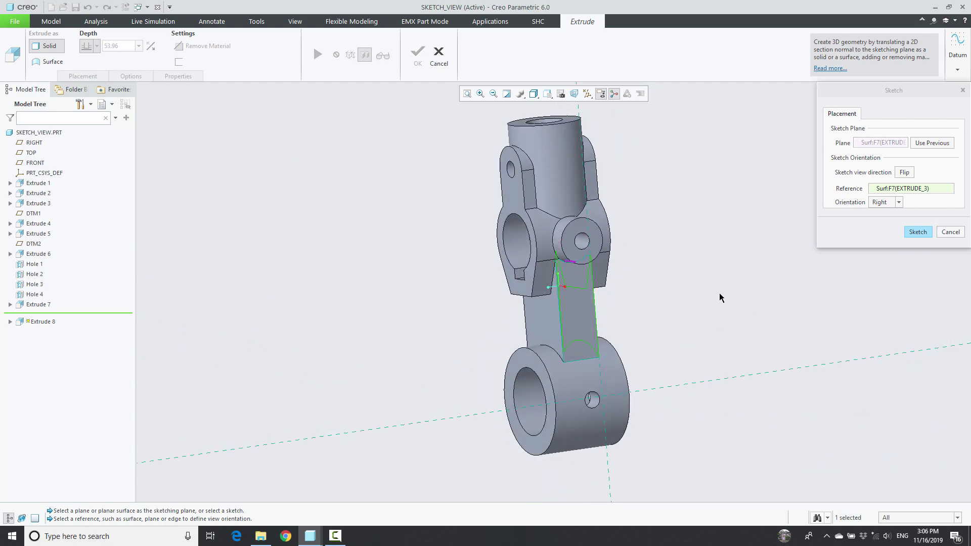
{"action": "mouse_move", "coordinate": [714, 307]}
{"action": "middle_mouse_down"}
{"action": "mouse_move", "coordinate": [679, 283]}
{"action": "mouse_move", "coordinate": [684, 299]}
{"action": "mouse_move", "coordinate": [708, 303]}
{"action": "mouse_move", "coordinate": [728, 381]}
{"action": "mouse_move", "coordinate": [693, 364]}
{"action": "mouse_move", "coordinate": [676, 376]}
{"action": "mouse_move", "coordinate": [697, 373]}
{"action": "middle_mouse_up"}
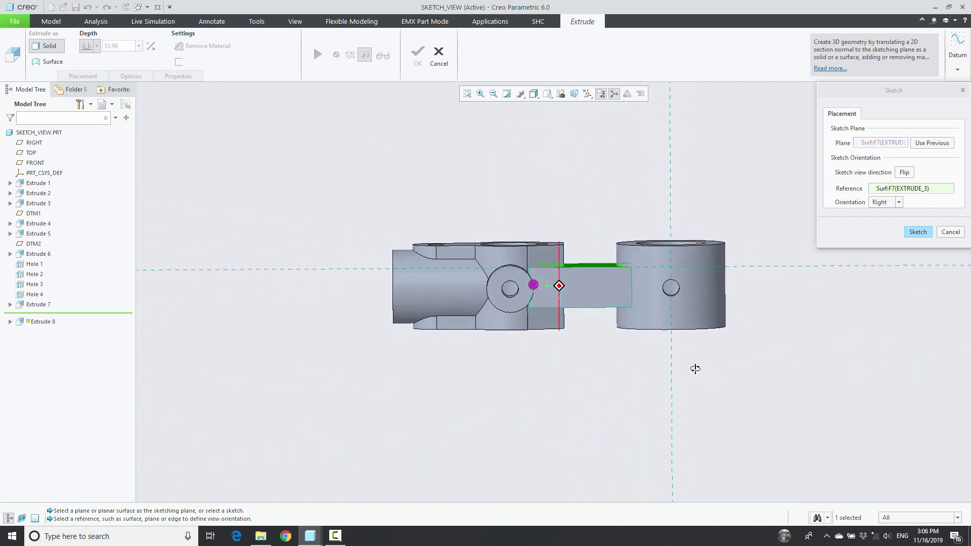
{"action": "middle_click_drag", "start_coordinate": [653, 334], "coordinate": [604, 268]}
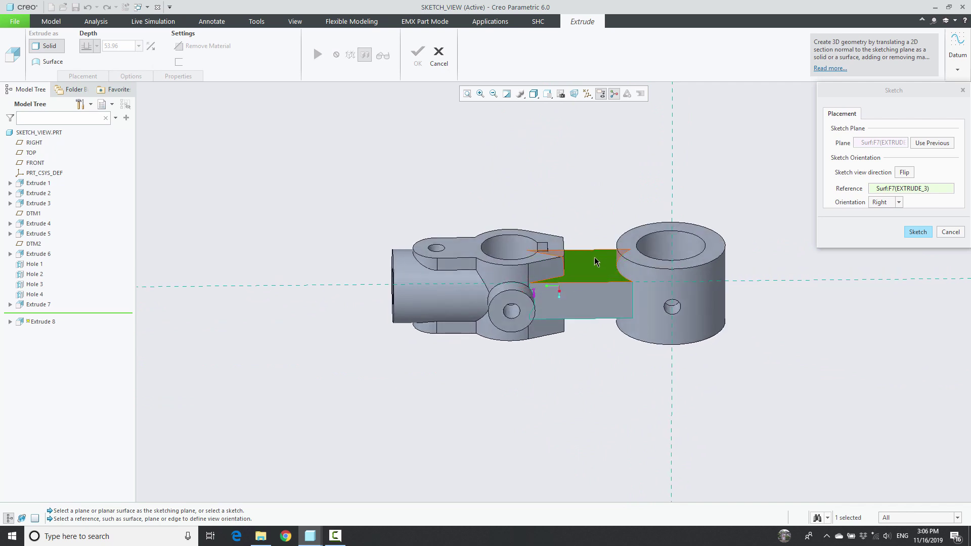
- Reference the EXTRUDE_4 cylinder end face with Left orientation and start sketching
{"action": "right_click", "coordinate": [880, 190]}
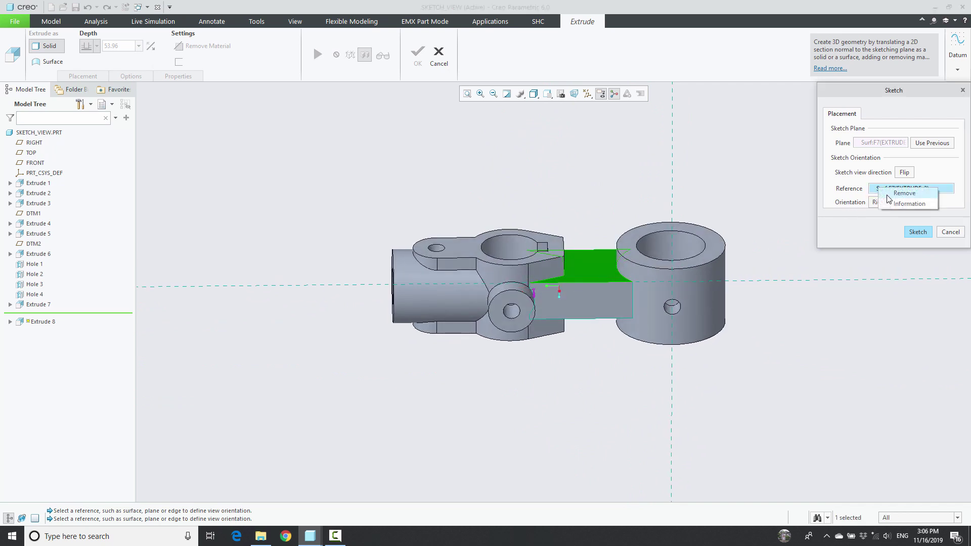
{"action": "left_click", "coordinate": [889, 194]}
{"action": "middle_click_drag", "start_coordinate": [501, 313], "coordinate": [489, 324]}
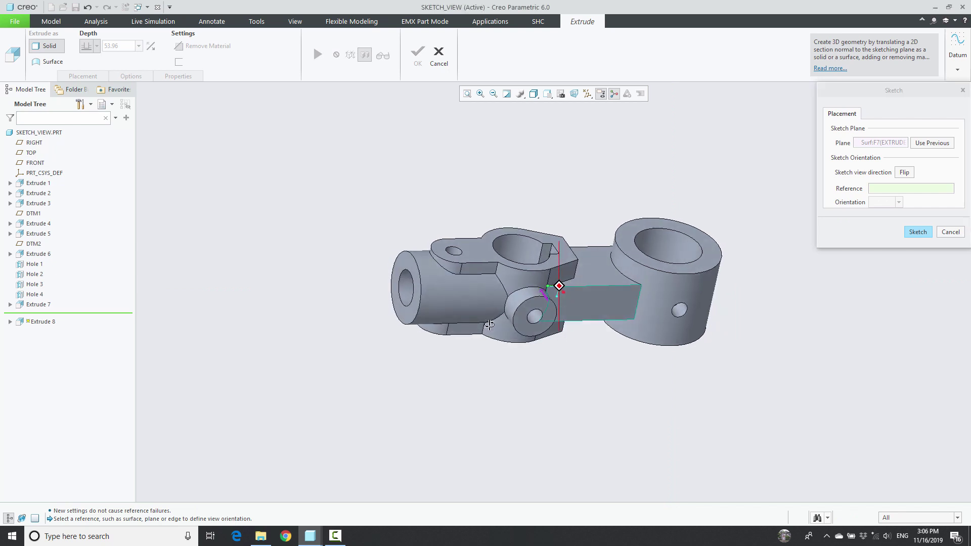
{"action": "left_click", "coordinate": [404, 261]}
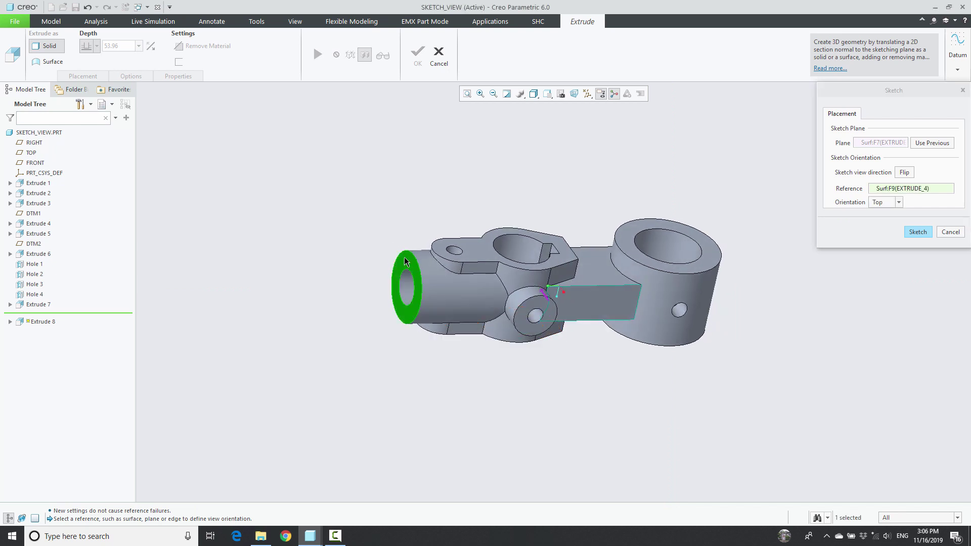
{"action": "left_click", "coordinate": [898, 202]}
{"action": "left_click", "coordinate": [886, 231]}
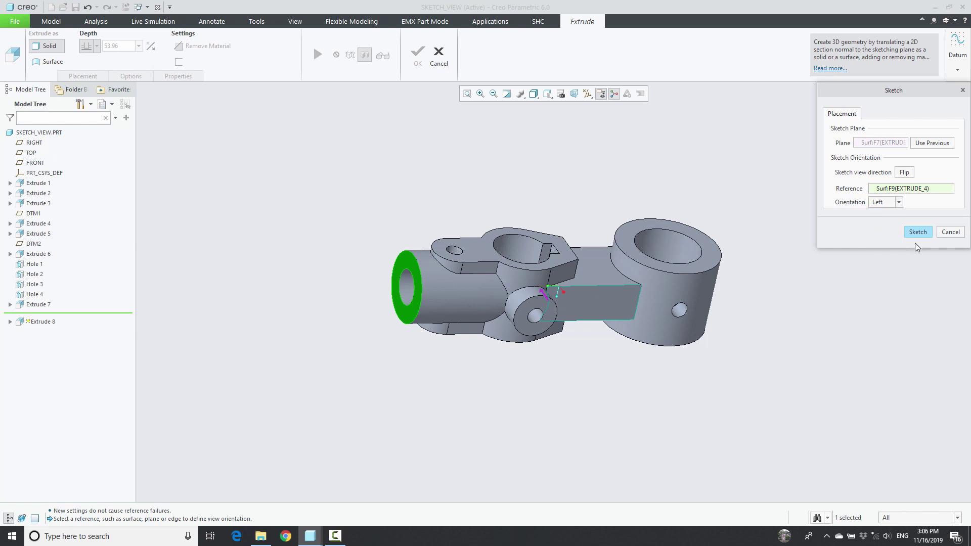
{"action": "middle_click_drag", "start_coordinate": [798, 332], "coordinate": [763, 299]}
{"action": "left_click", "coordinate": [913, 233]}
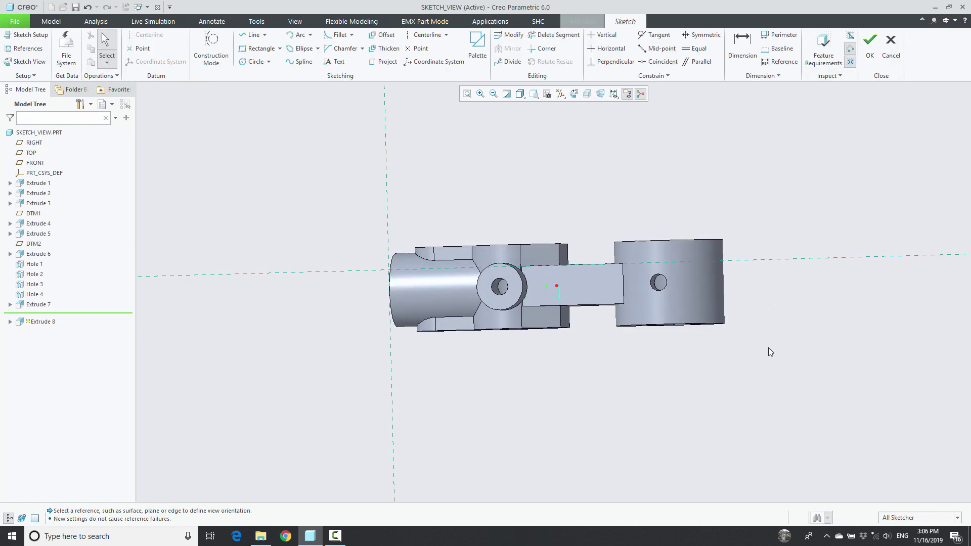
- View the Extrude 8 sketch flat, then reopen its sketch placement settings
{"action": "left_click", "coordinate": [30, 62]}
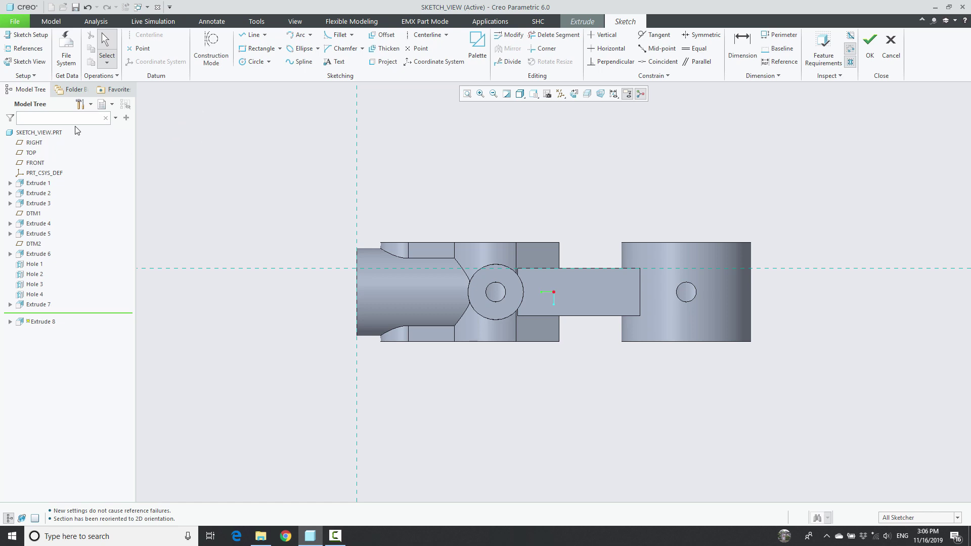
{"action": "left_click", "coordinate": [31, 35]}
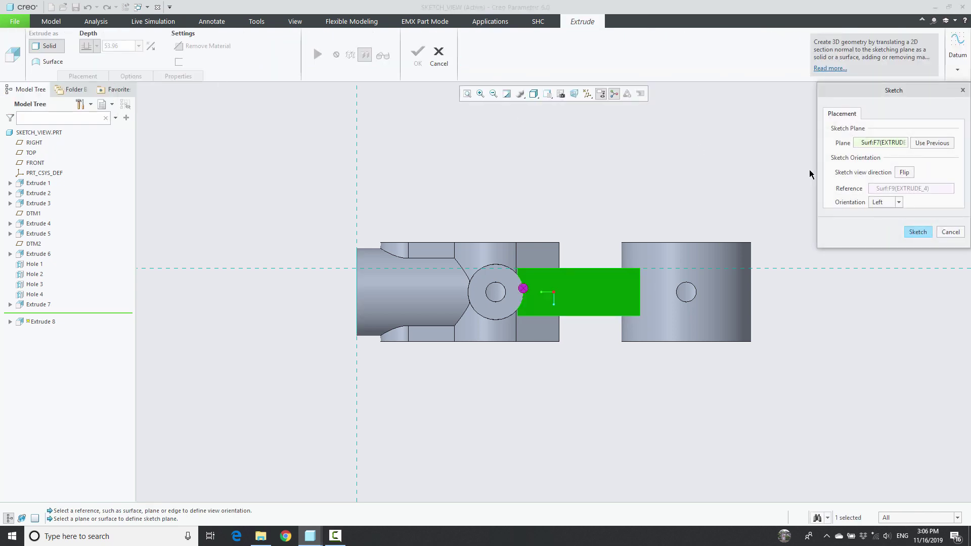
- Cycle the sketch orientation through Top, Left and Right, then sketch with Right
{"action": "left_click", "coordinate": [890, 202]}
{"action": "left_click", "coordinate": [892, 214]}
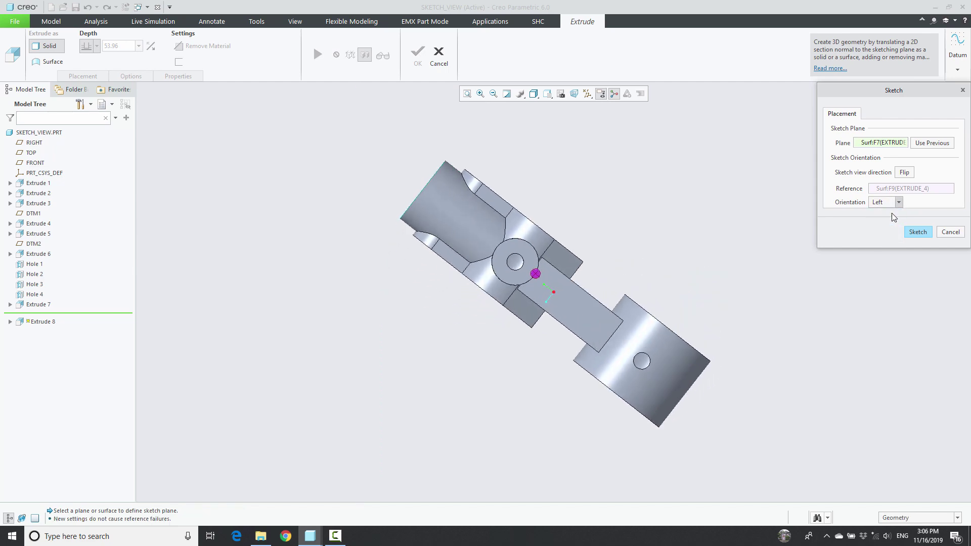
{"action": "left_click", "coordinate": [898, 204]}
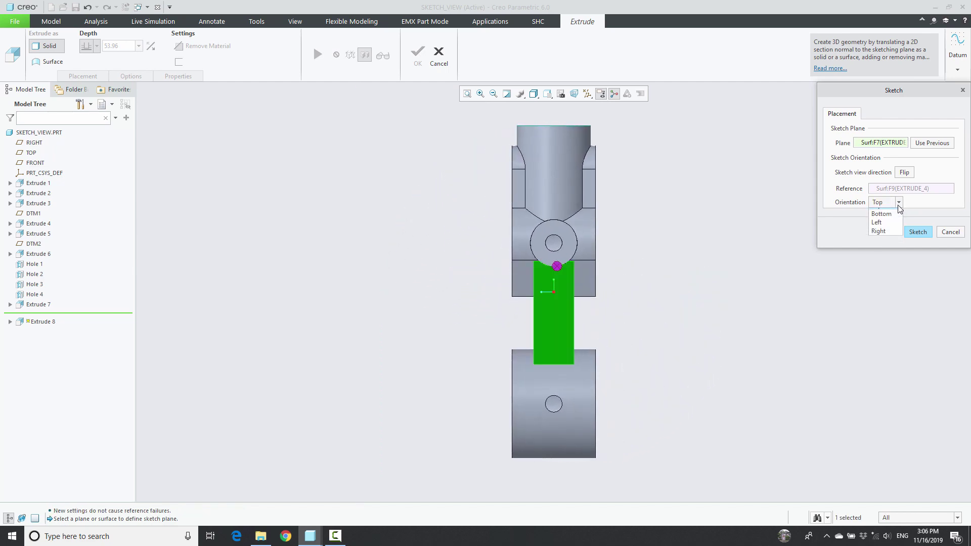
{"action": "left_click", "coordinate": [878, 223]}
{"action": "left_click", "coordinate": [899, 203]}
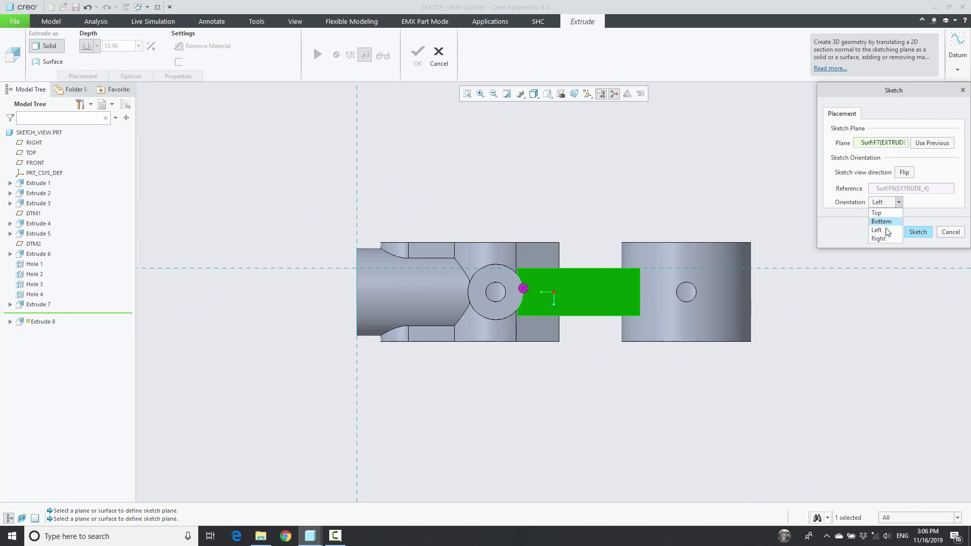
{"action": "left_click", "coordinate": [883, 238]}
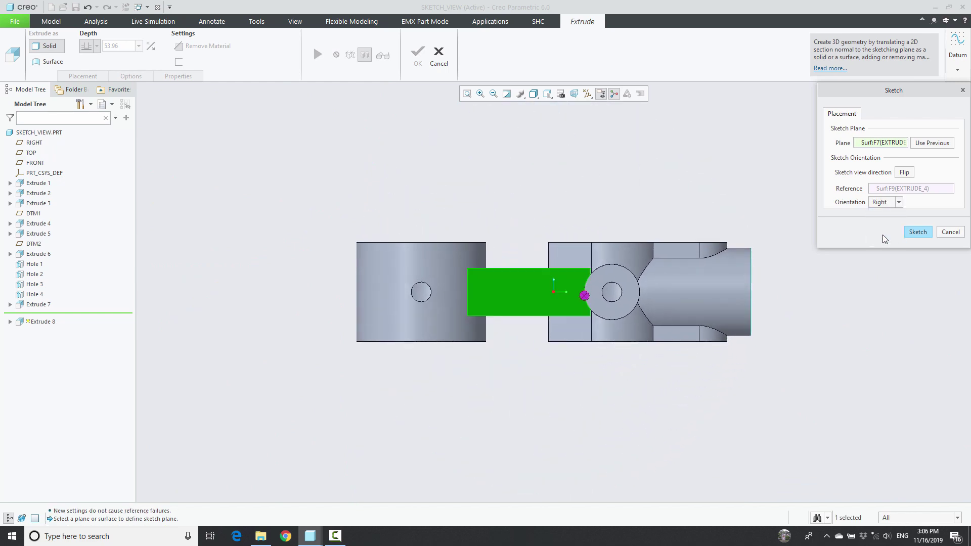
{"action": "middle_click", "coordinate": [942, 237]}
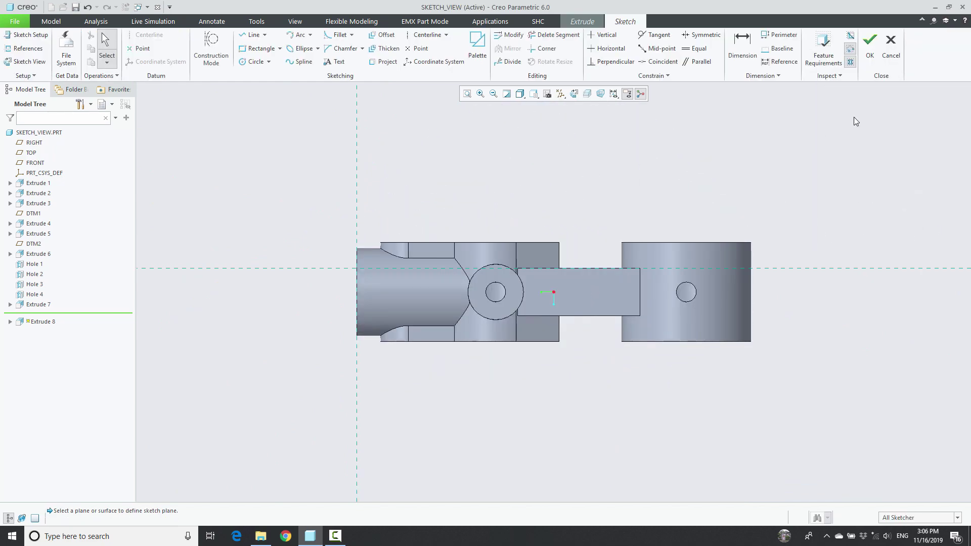
- Quit the sketch without saving and cancel the Extrude 8 feature
{"action": "left_click", "coordinate": [890, 55]}
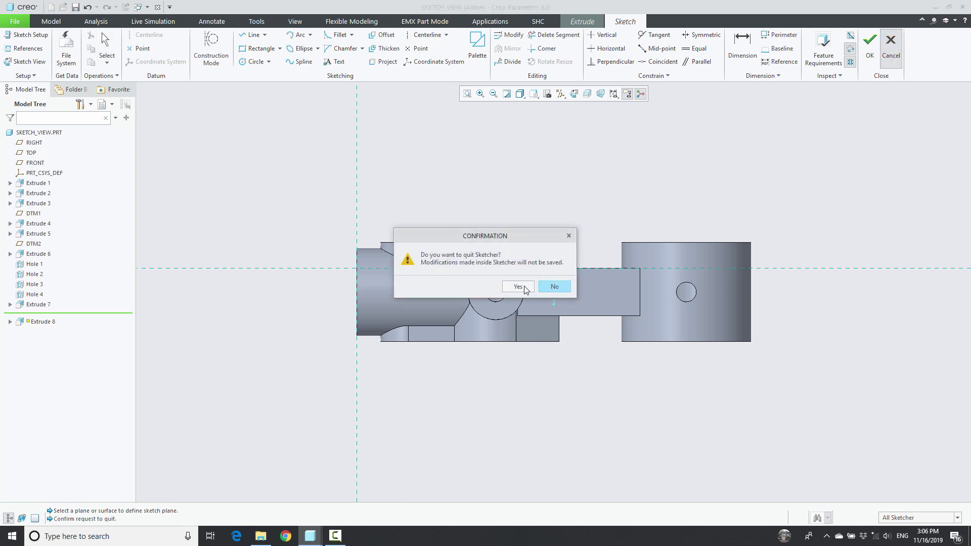
{"action": "left_click", "coordinate": [524, 287]}
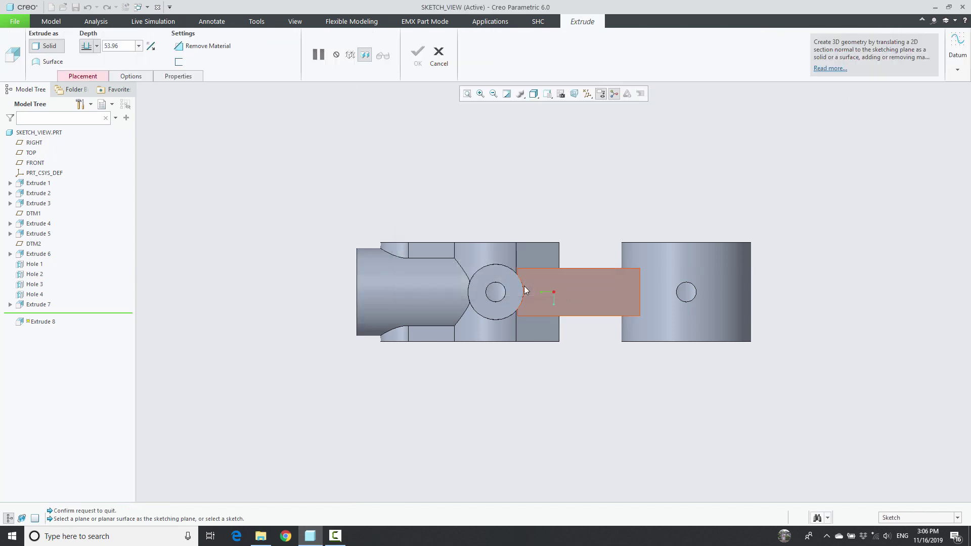
{"action": "left_click", "coordinate": [441, 56]}
- Return to the default view and insert new features after Extrude 4 with a new extrude
{"action": "key", "text": "ctrl+d"}
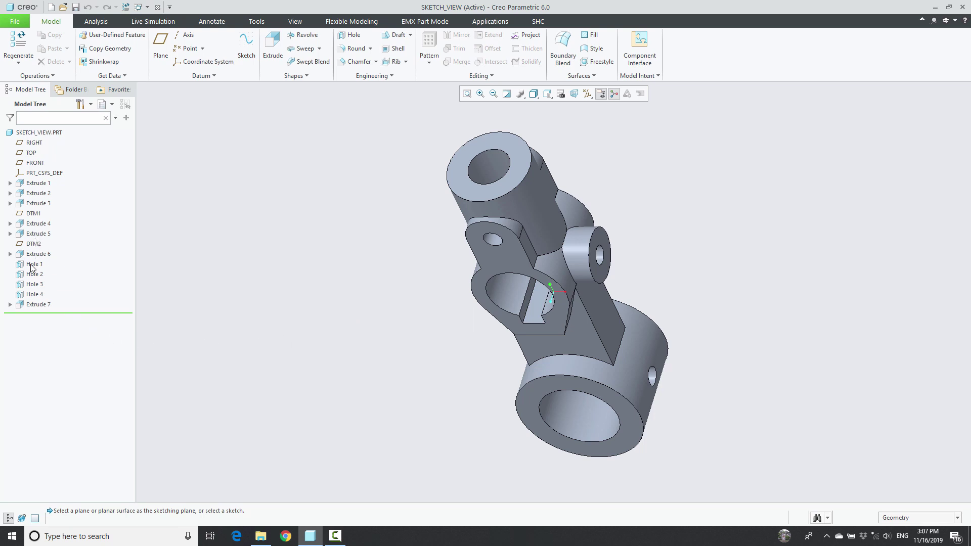
{"action": "left_click", "coordinate": [38, 234]}
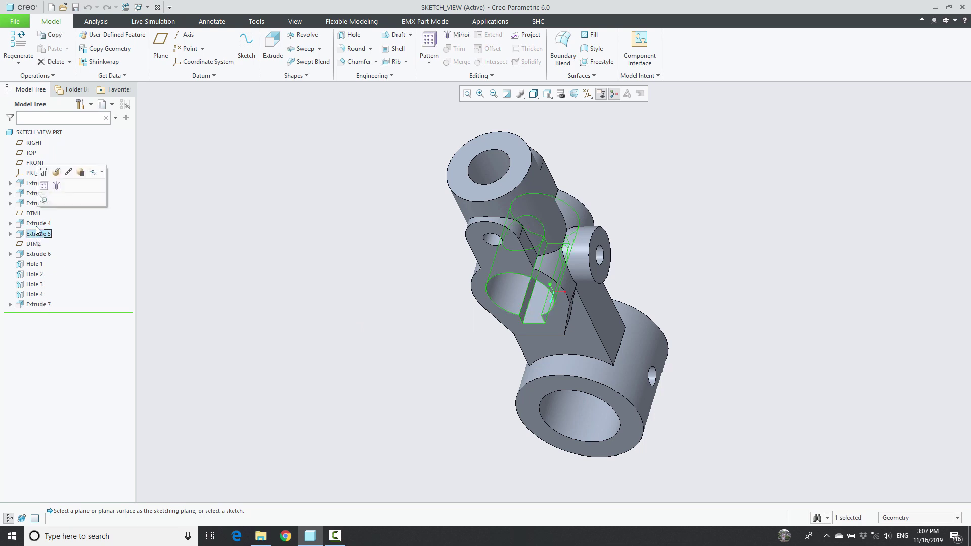
{"action": "right_click", "coordinate": [37, 226]}
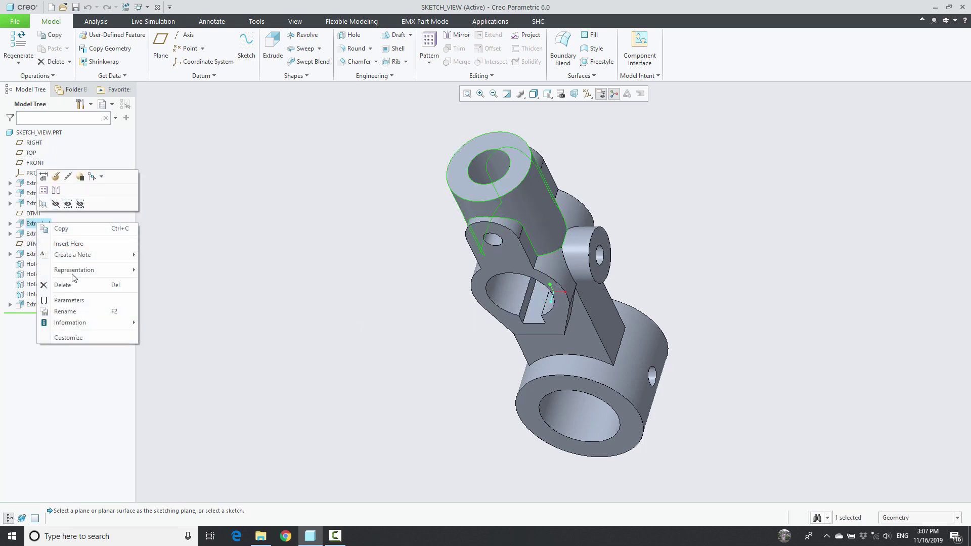
{"action": "left_click", "coordinate": [70, 244]}
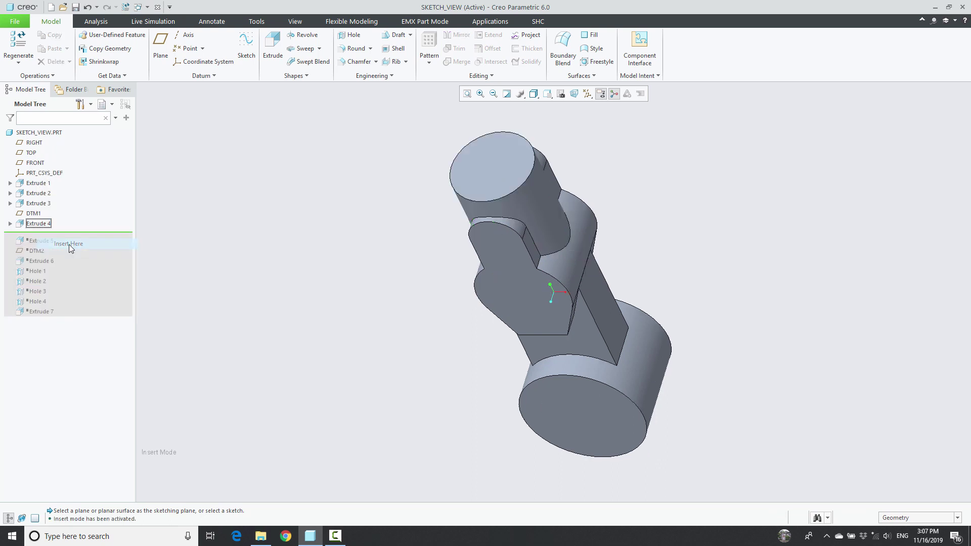
{"action": "left_click", "coordinate": [265, 65]}
- Sketch on the heart-shaped face with an Extrude 2 edge reference, drawing a Ø21.12 circle
{"action": "left_click", "coordinate": [519, 287]}
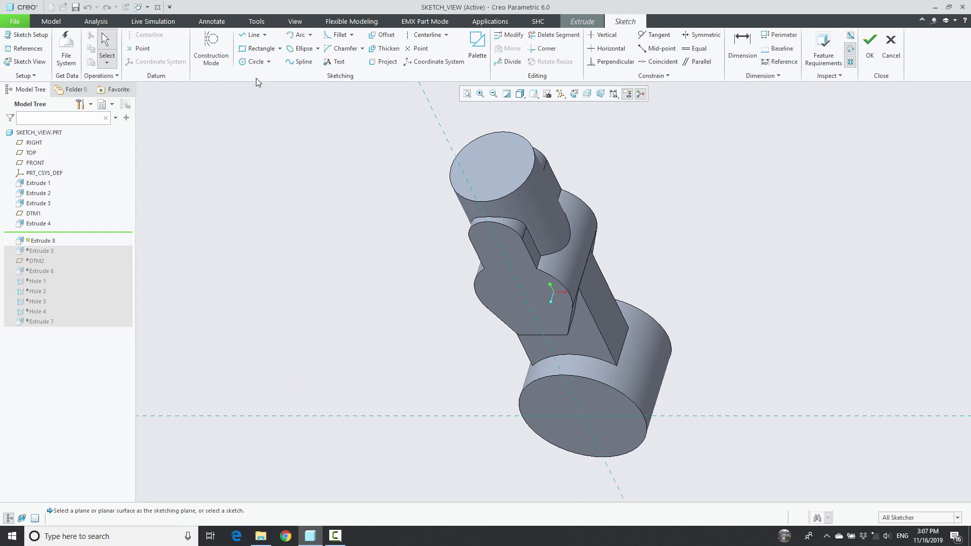
{"action": "left_click", "coordinate": [23, 48]}
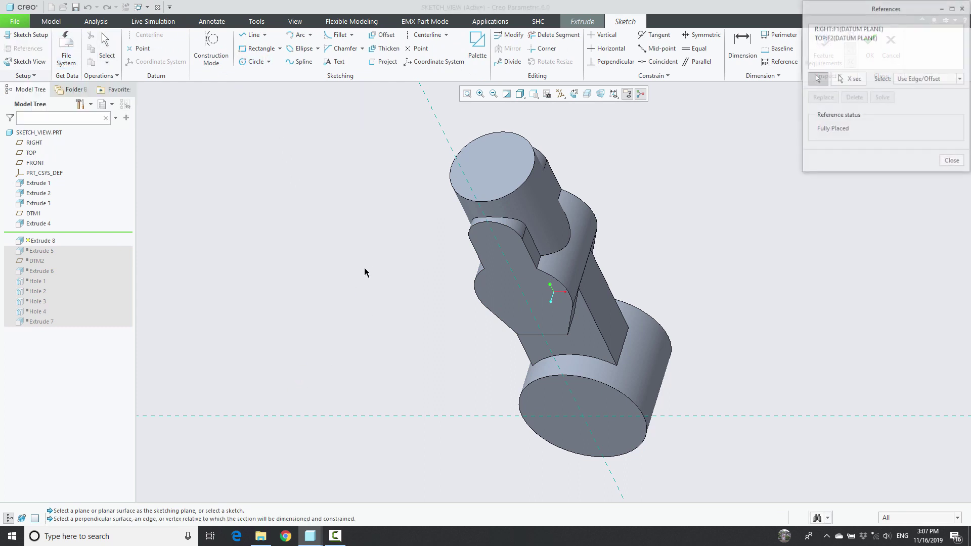
{"action": "left_click", "coordinate": [474, 278]}
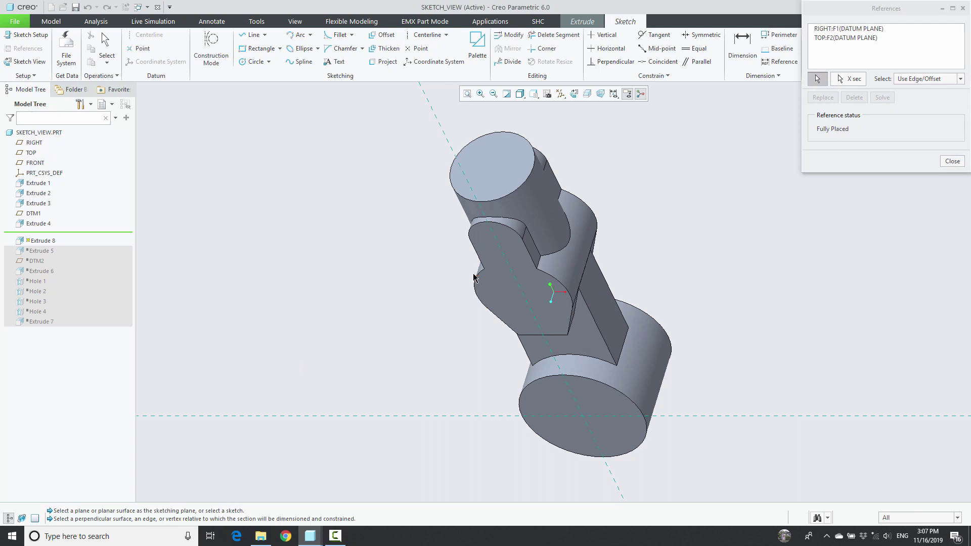
{"action": "left_click", "coordinate": [251, 63]}
{"action": "left_click", "coordinate": [522, 295]}
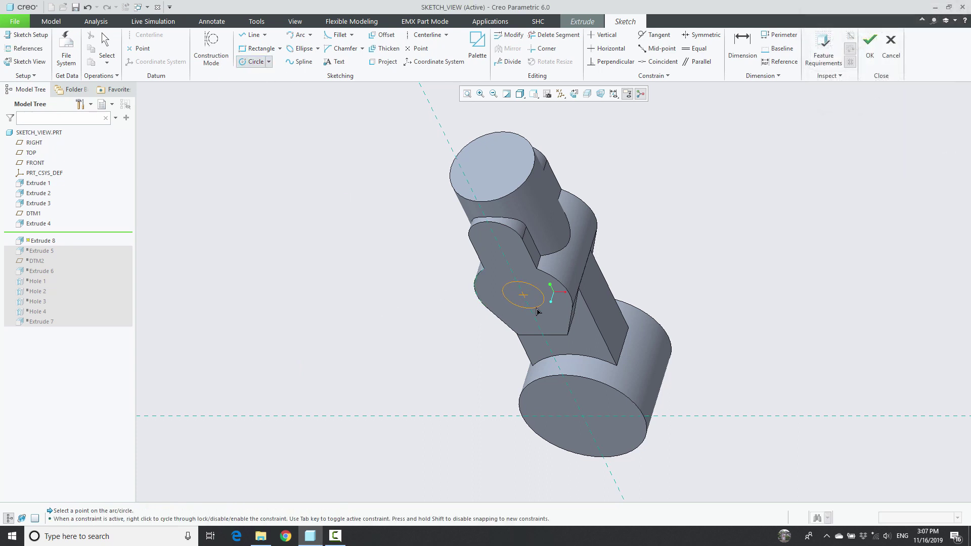
{"action": "left_click", "coordinate": [537, 311]}
{"action": "middle_click", "coordinate": [389, 343]}
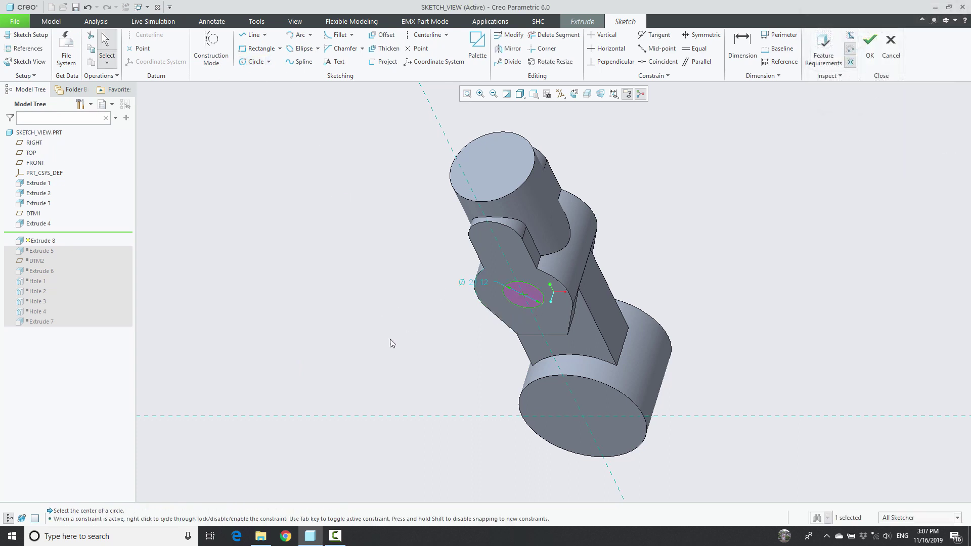
- Add a small rectangle below the circle and orient the sketch flat-on
{"action": "left_click", "coordinate": [261, 48]}
{"action": "scroll", "coordinate": [537, 334], "scroll_direction": "down", "scroll_amount": 2}
{"action": "scroll", "coordinate": [537, 334], "scroll_direction": "down", "scroll_amount": 2}
{"action": "left_click", "coordinate": [514, 268]}
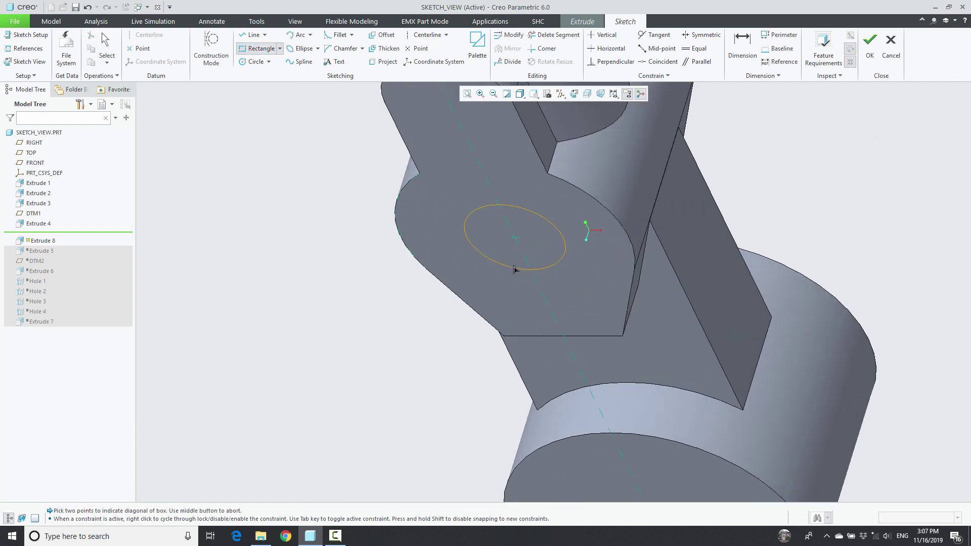
{"action": "left_click", "coordinate": [552, 281]}
{"action": "middle_click", "coordinate": [426, 338]}
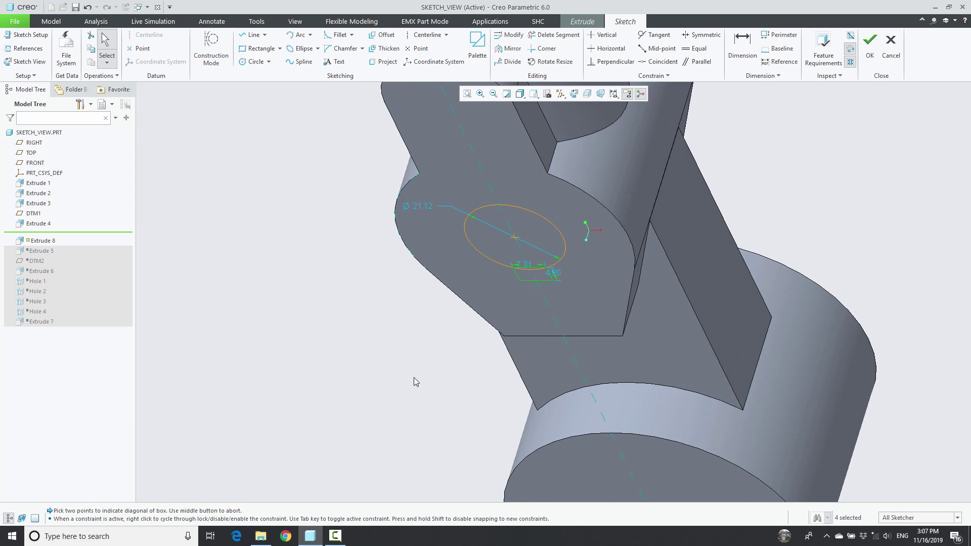
{"action": "middle_click_drag", "start_coordinate": [424, 373], "coordinate": [403, 401]}
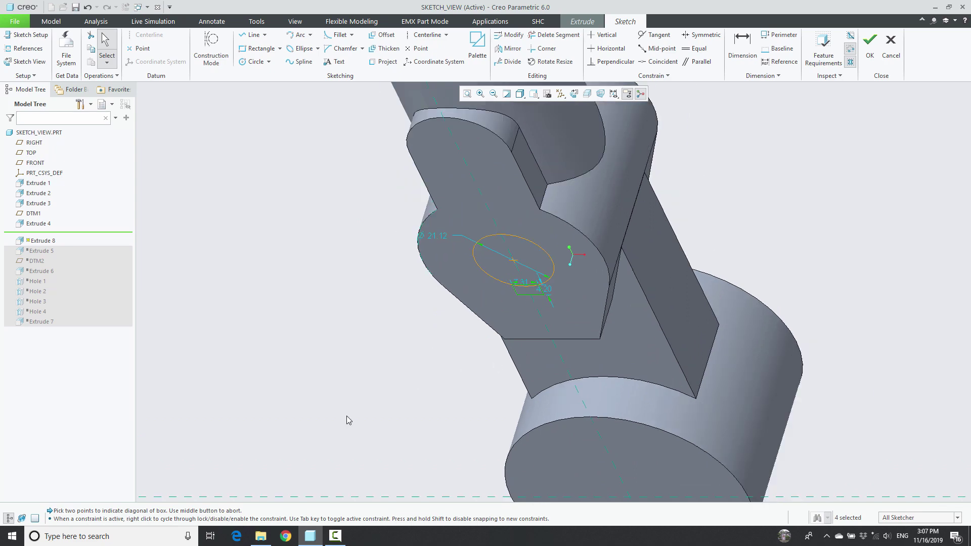
{"action": "left_click", "coordinate": [32, 62]}
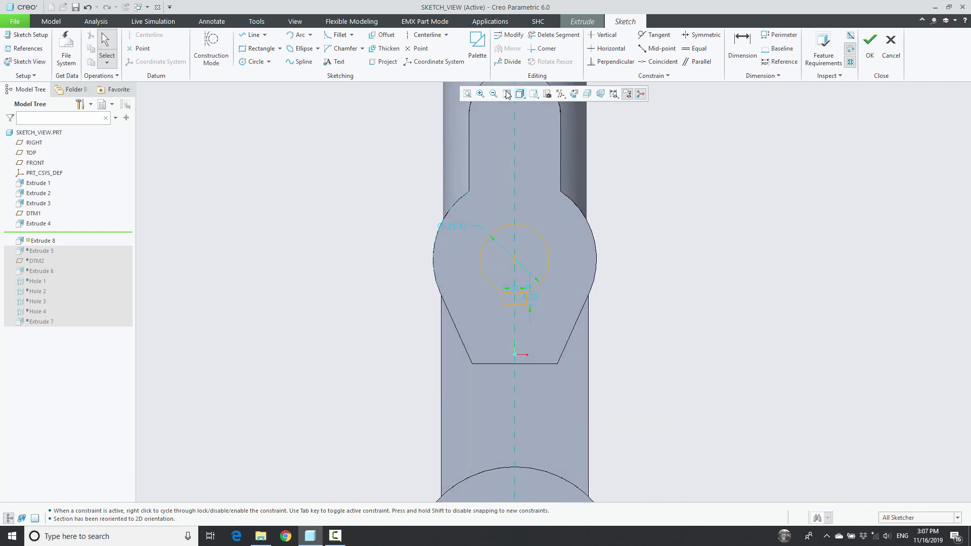
- Show the part in Hidden Line style, orbit it in 3-D, then return to the flat-on sketch view
{"action": "left_click", "coordinate": [521, 93]}
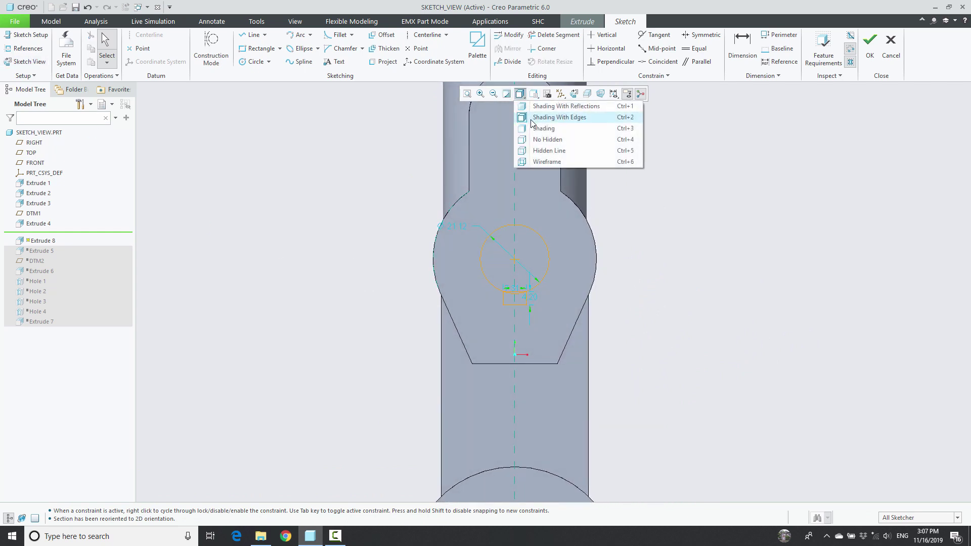
{"action": "left_click", "coordinate": [538, 151]}
{"action": "mouse_move", "coordinate": [169, 148]}
{"action": "middle_mouse_down"}
{"action": "mouse_move", "coordinate": [375, 265]}
{"action": "mouse_move", "coordinate": [273, 209]}
{"action": "middle_mouse_up"}
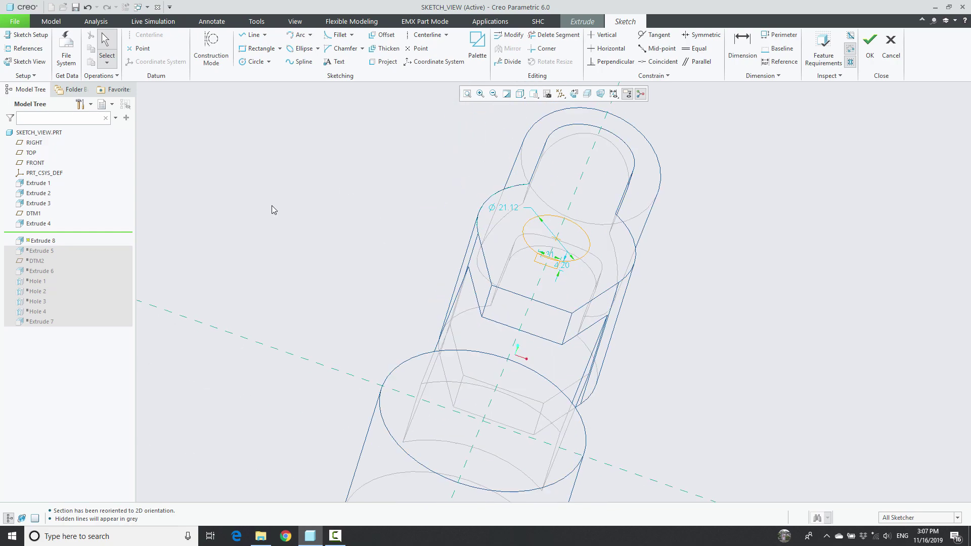
{"action": "mouse_move", "coordinate": [357, 205]}
{"action": "middle_mouse_down"}
{"action": "mouse_move", "coordinate": [288, 258]}
{"action": "mouse_move", "coordinate": [329, 269]}
{"action": "mouse_move", "coordinate": [321, 286]}
{"action": "mouse_move", "coordinate": [312, 272]}
{"action": "mouse_move", "coordinate": [334, 283]}
{"action": "middle_mouse_up"}
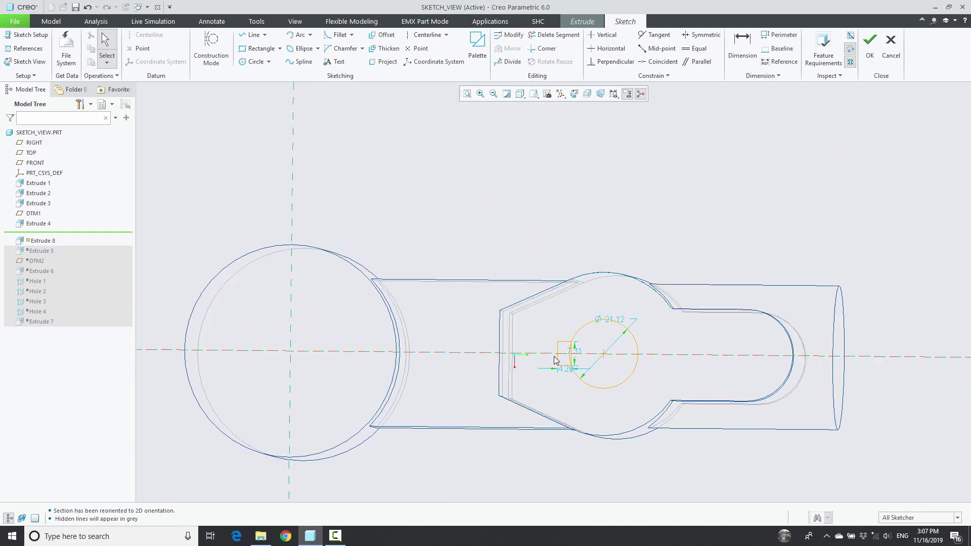
{"action": "middle_click_drag", "start_coordinate": [539, 212], "coordinate": [526, 304]}
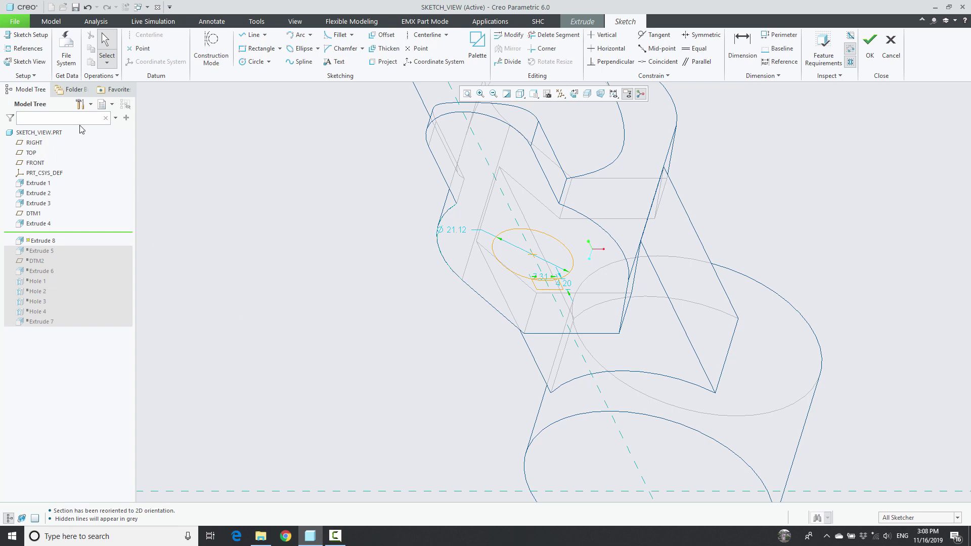
{"action": "left_click", "coordinate": [28, 61]}
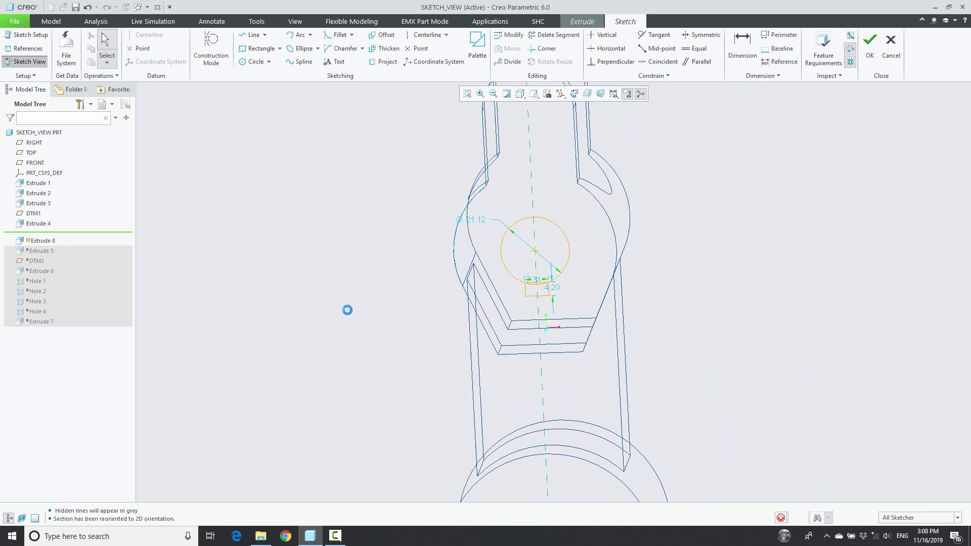
- Discard the circle-and-rectangle sketch and Extrude 8, then tilt the part into a 3-D view
{"action": "left_click", "coordinate": [891, 57]}
{"action": "left_click", "coordinate": [527, 286]}
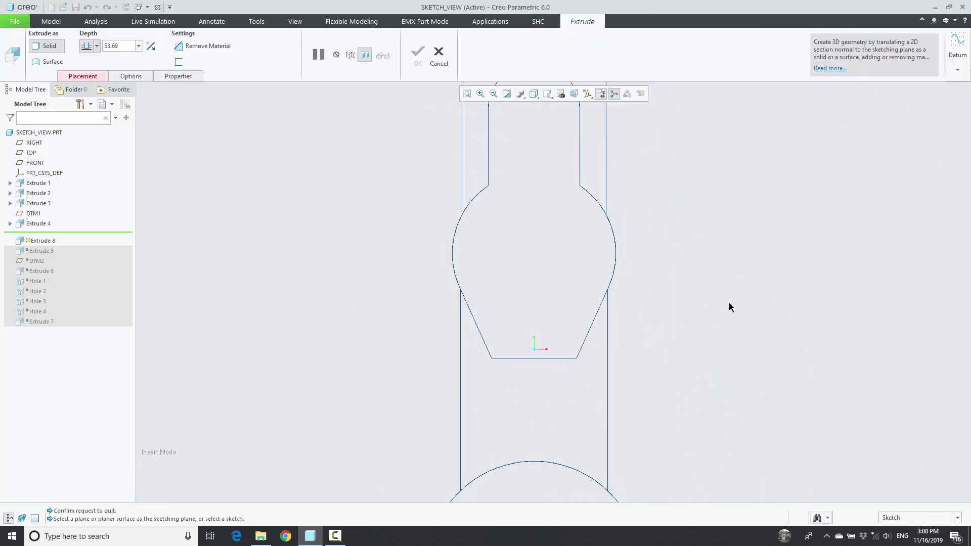
{"action": "left_click", "coordinate": [444, 56]}
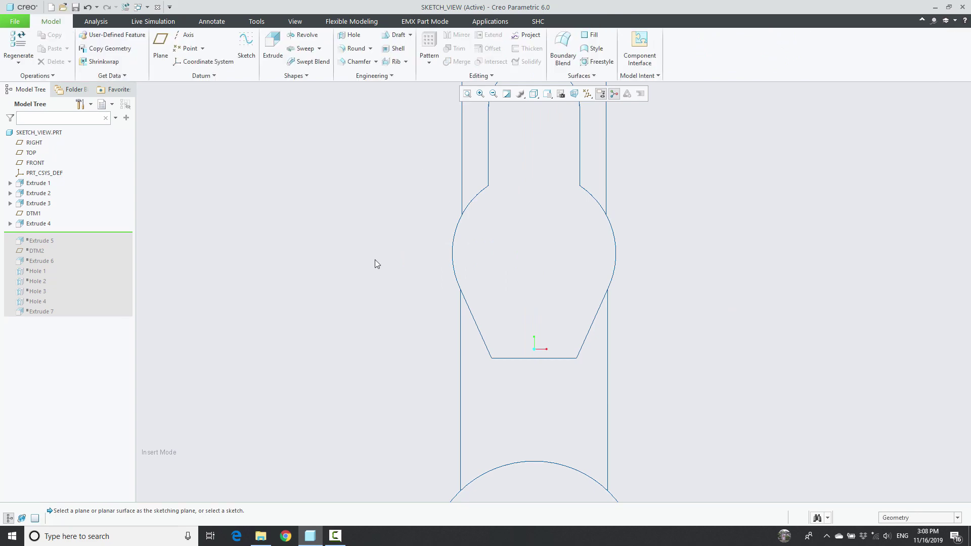
{"action": "middle_click_drag", "start_coordinate": [374, 259], "coordinate": [351, 312]}
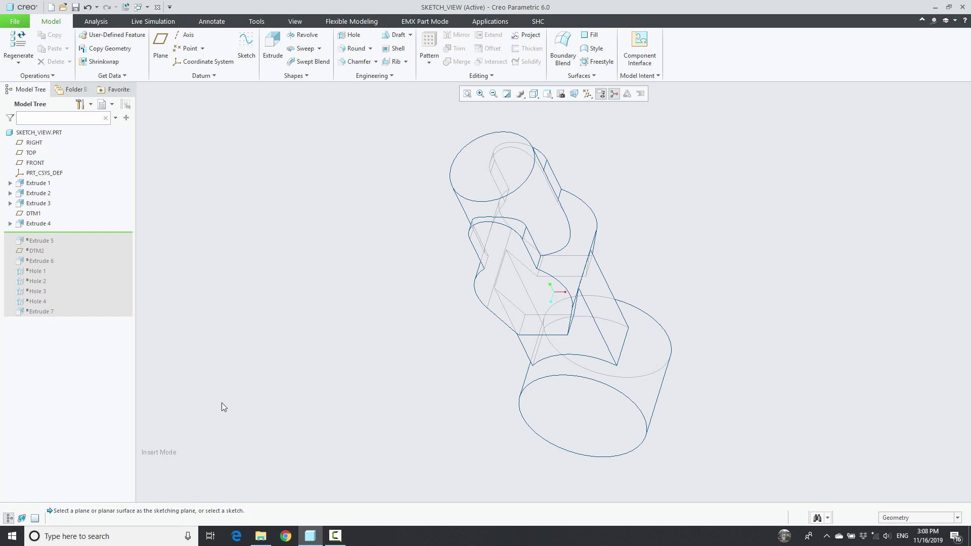
- Move the insert point below Extrude 7 to restore all features, shown Shading With Edges
{"action": "right_click", "coordinate": [42, 312]}
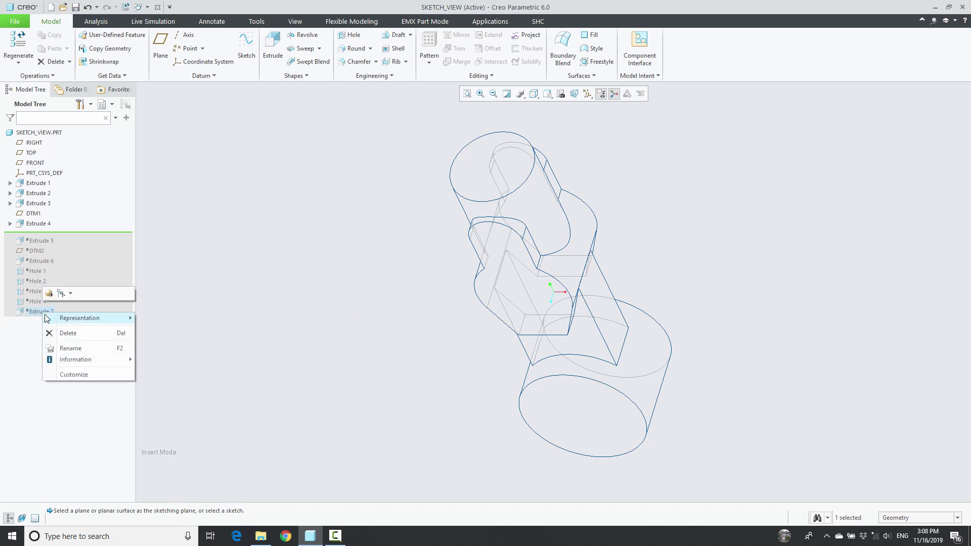
{"action": "left_click", "coordinate": [232, 307]}
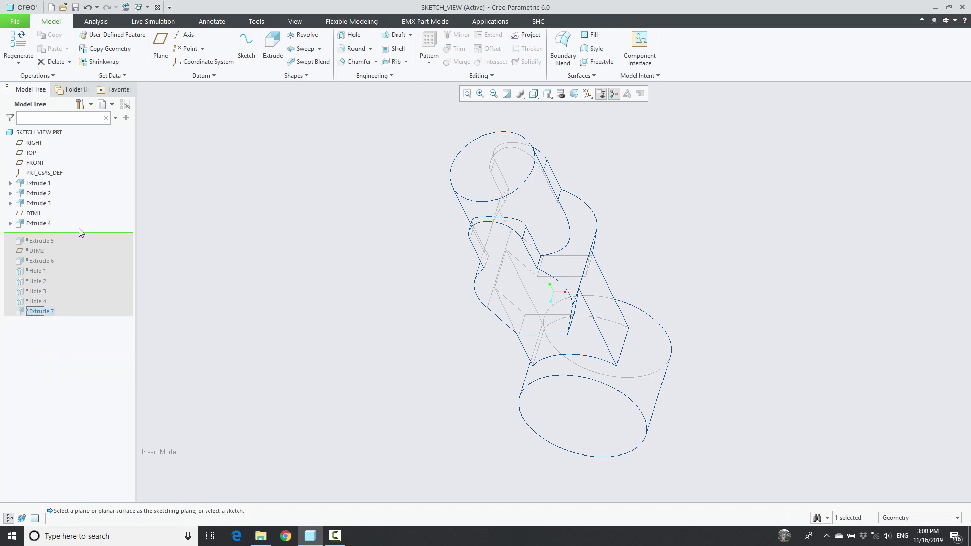
{"action": "left_click_drag", "start_coordinate": [84, 234], "coordinate": [69, 316]}
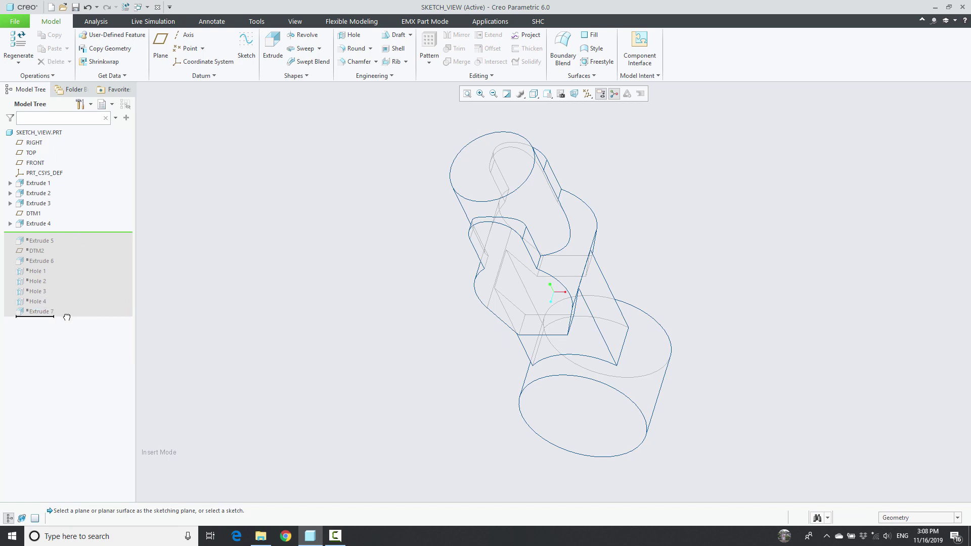
{"action": "left_click", "coordinate": [533, 94]}
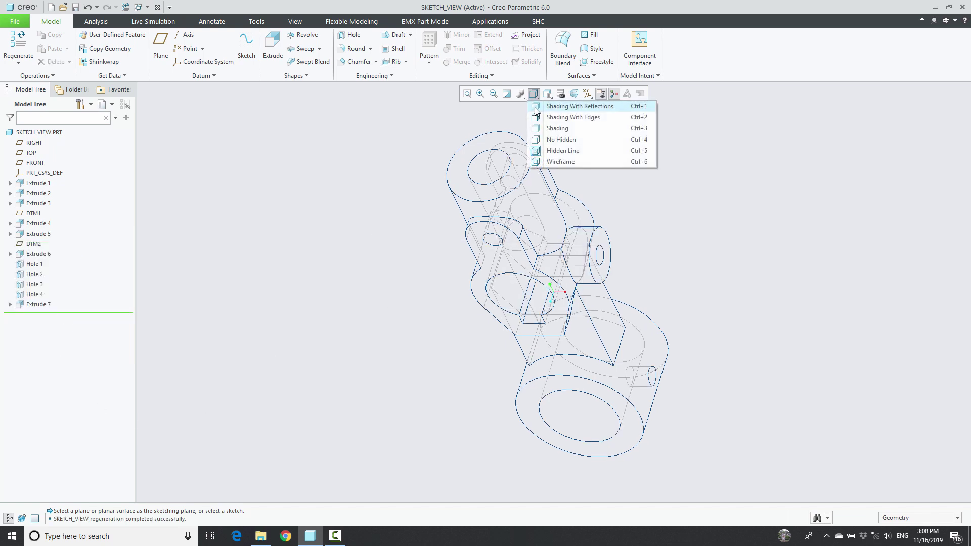
{"action": "left_click", "coordinate": [562, 117]}
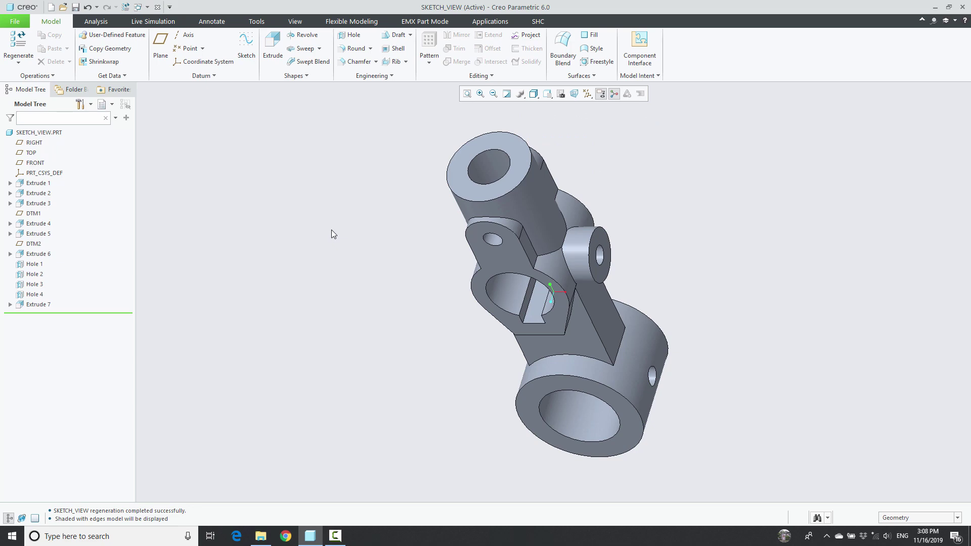